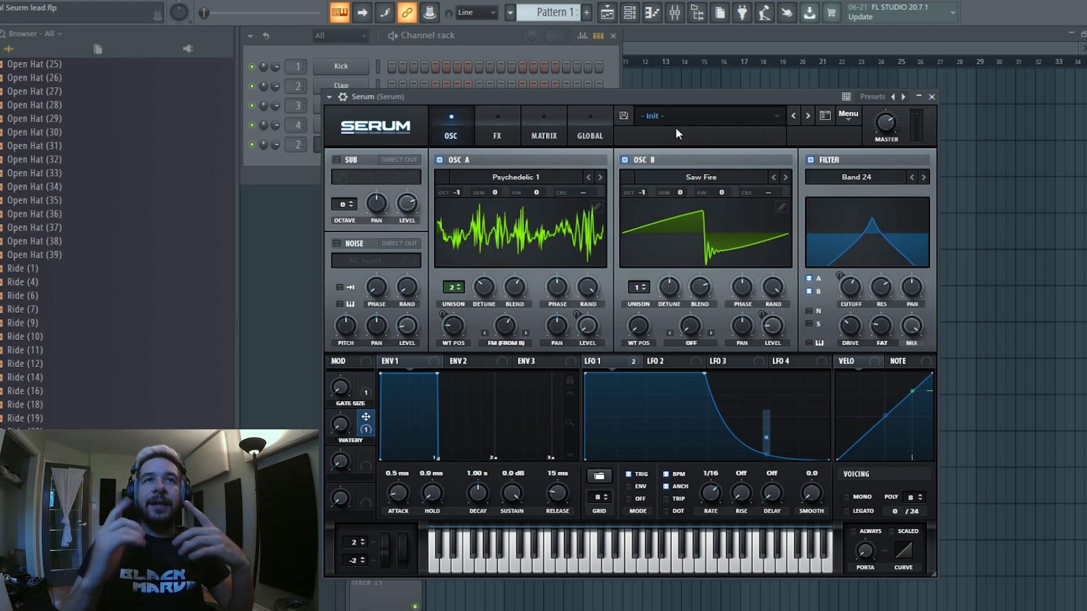
- Sweep the Watery macro up and down to audition its effect on the sound
click(239, 1)
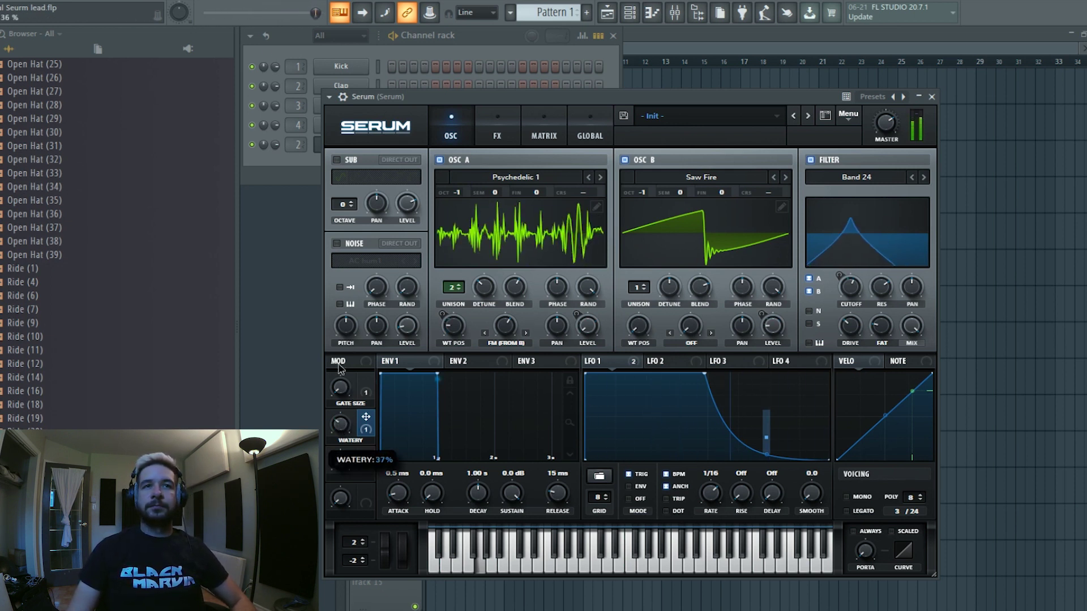
drag(340, 280, 342, 420)
drag(340, 389, 346, 309)
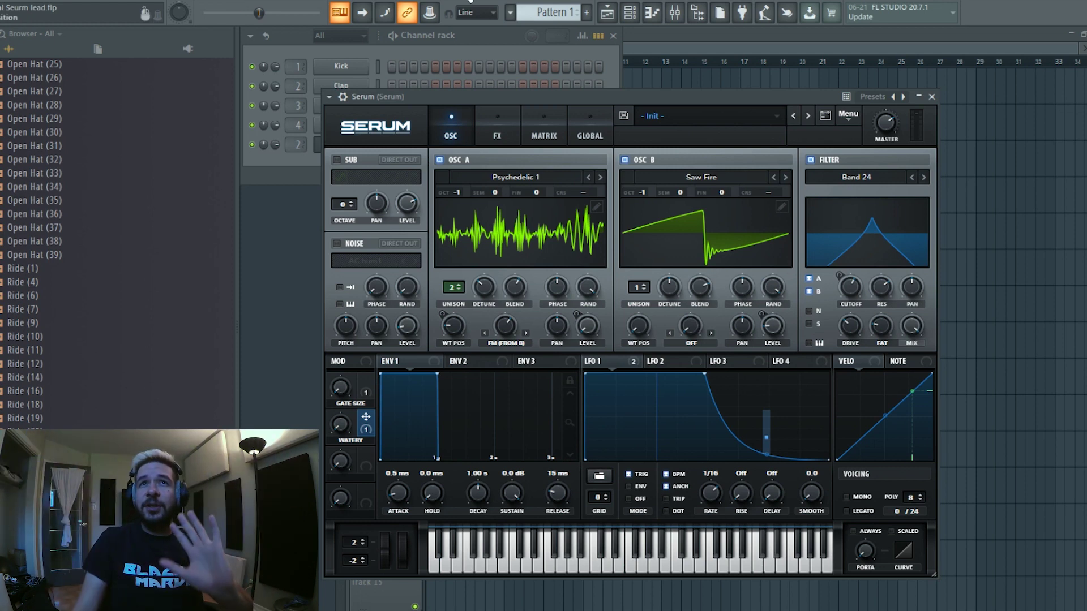
- View the mixer and playlist, and open the Serum instrument from the channel rack
click(674, 12)
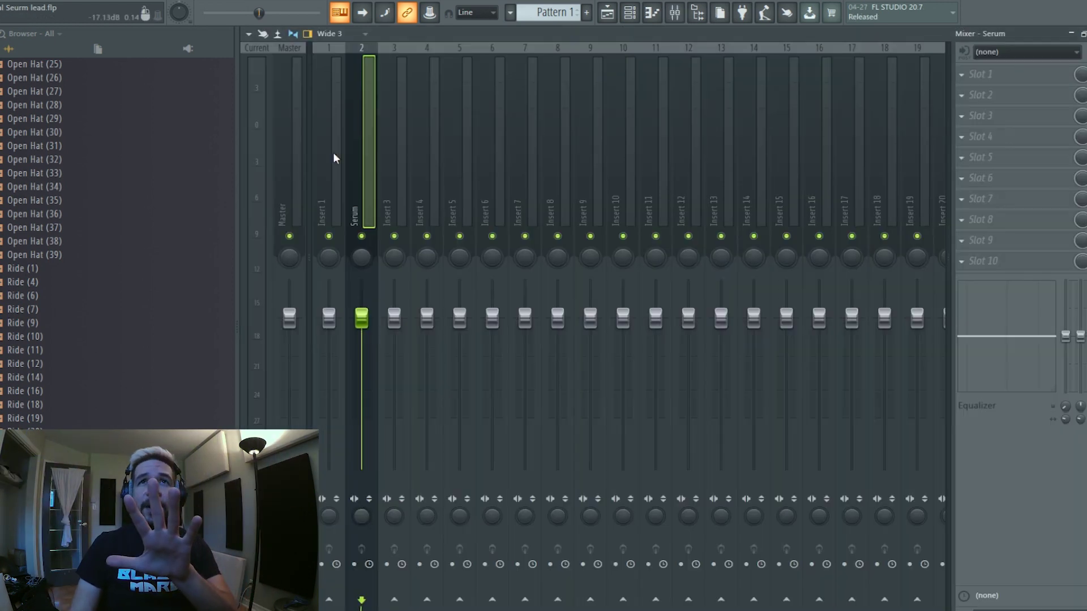
click(608, 13)
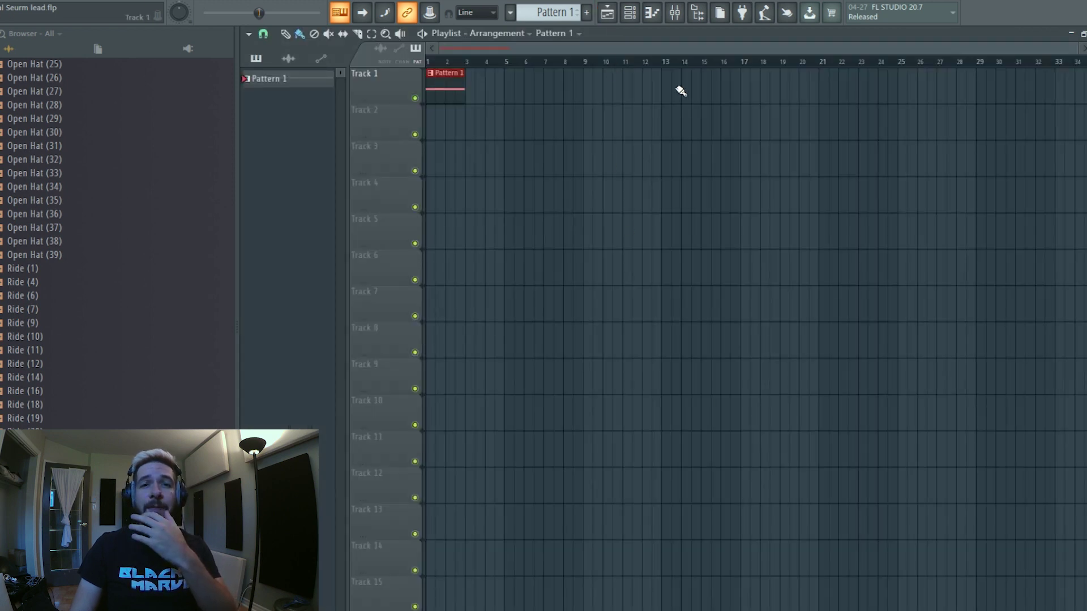
click(675, 12)
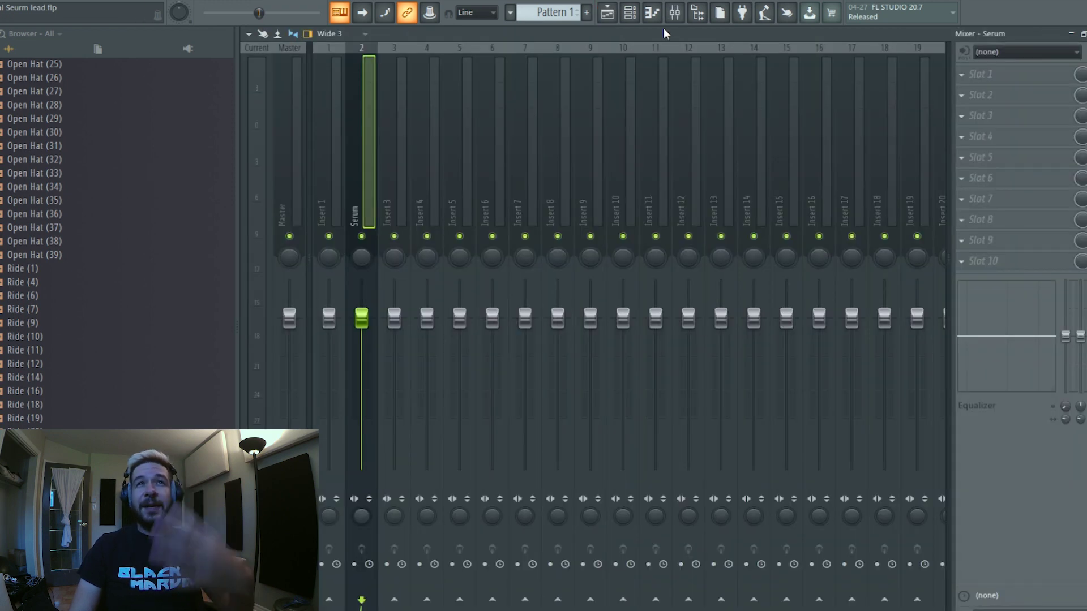
click(636, 16)
click(362, 146)
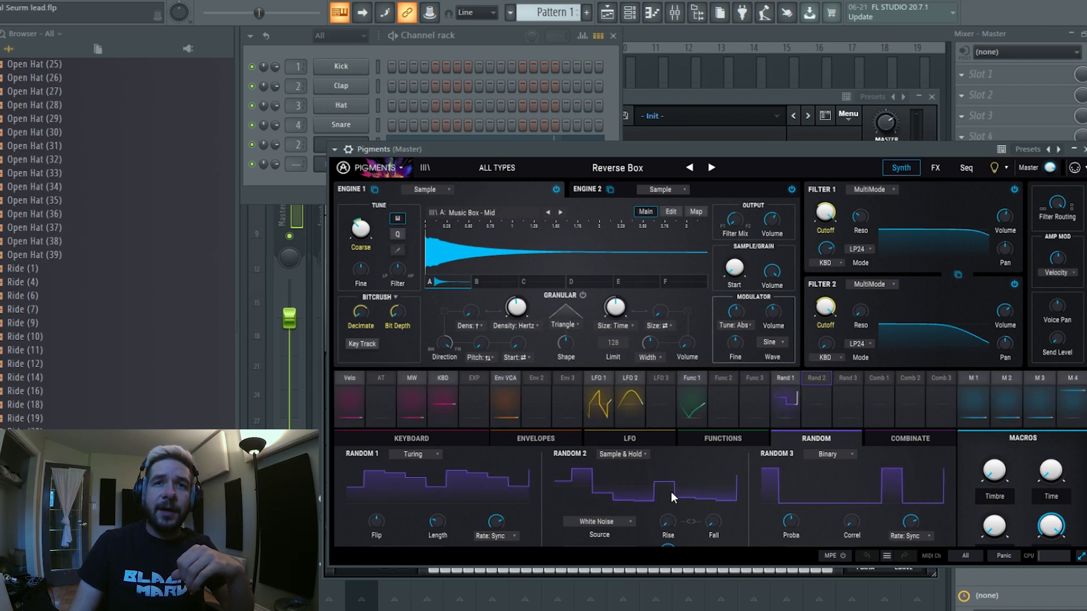
- Try sync rates of 1/16 and 1/32 on Pigments' Random 2 Sample & Hold, then set it to 1/8
scroll(707, 515, down, 1)
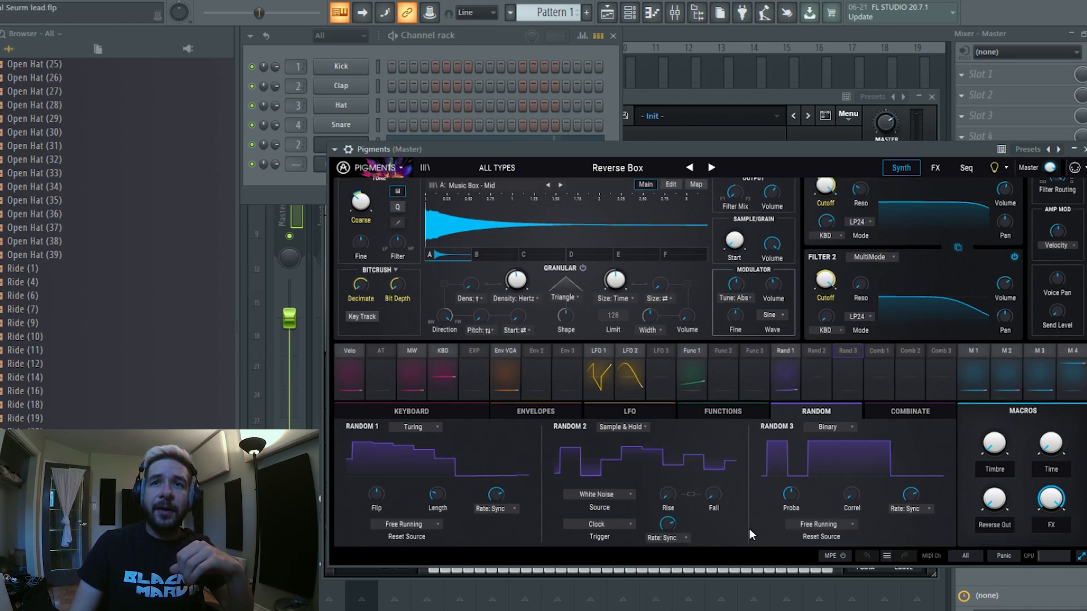
drag(668, 525, 668, 513)
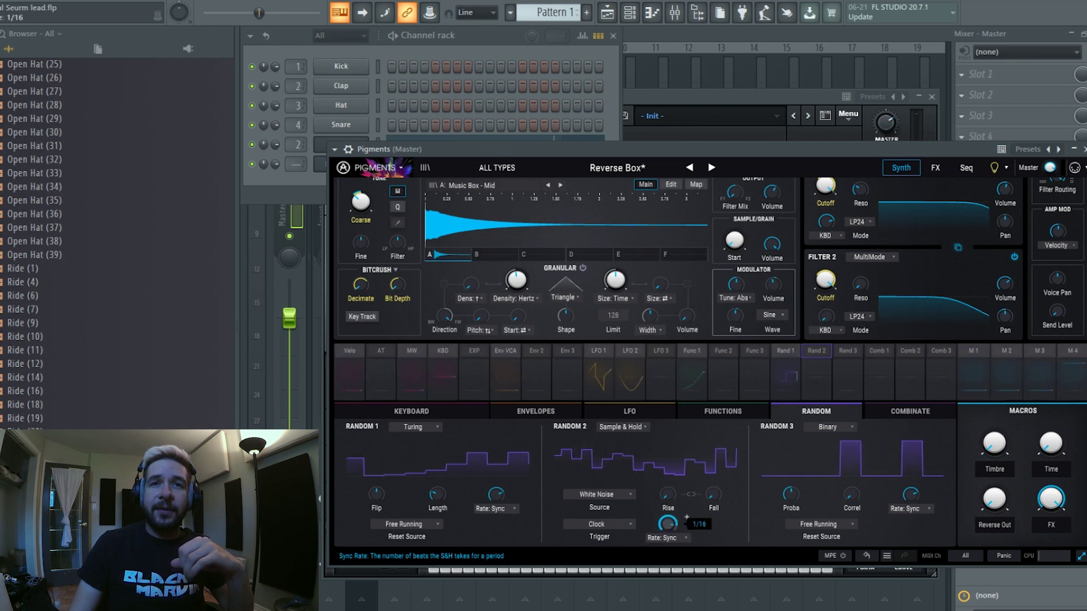
drag(668, 524, 668, 517)
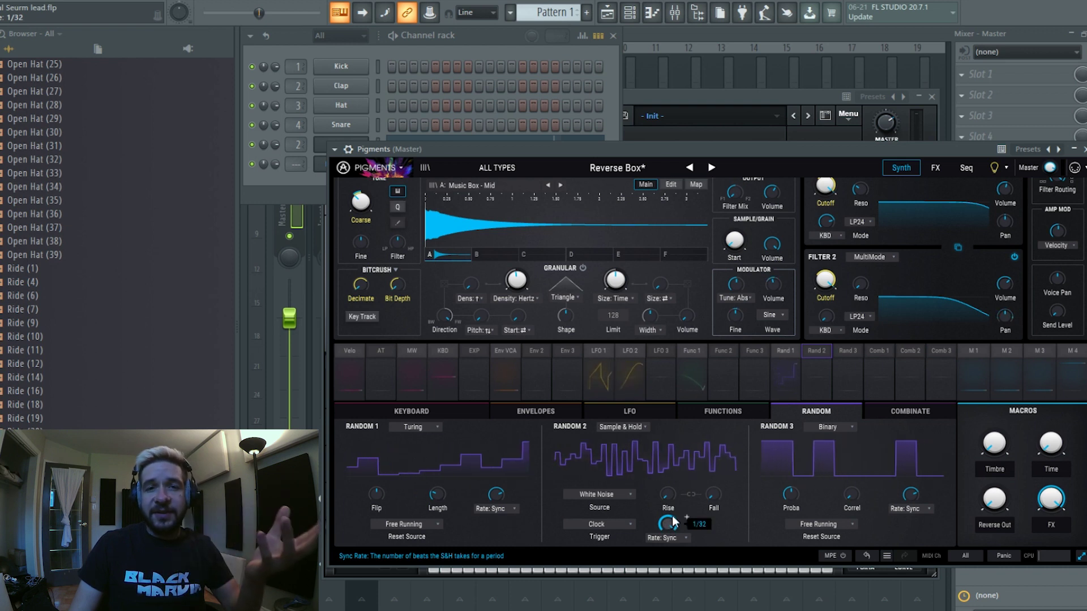
drag(672, 522, 672, 543)
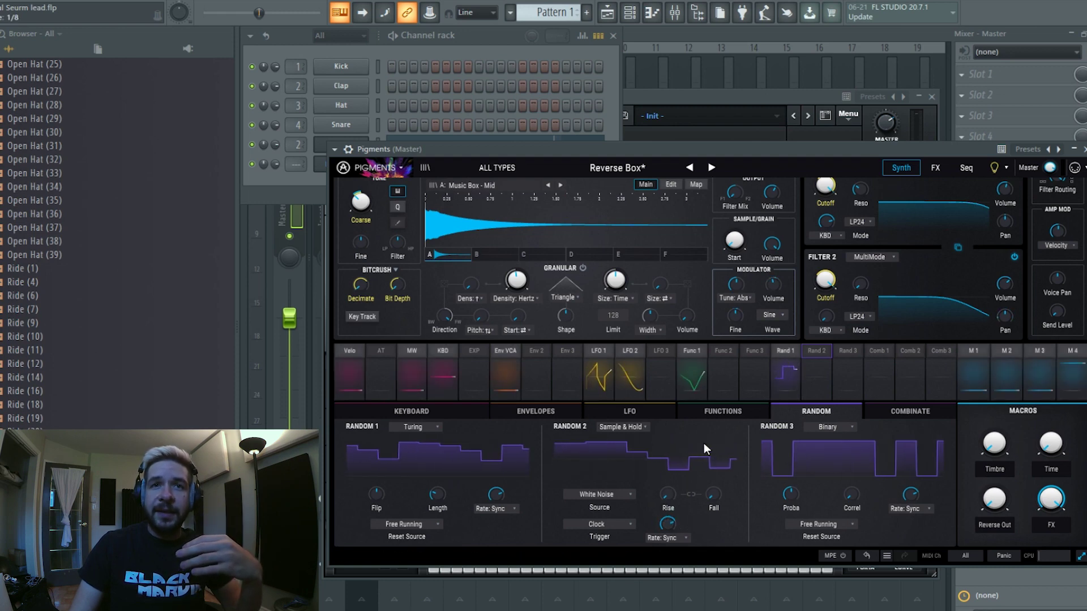
- Compare Serum's Chaos 1 settings with Pigments and turn on the S&H option for Chaos 1
click(668, 107)
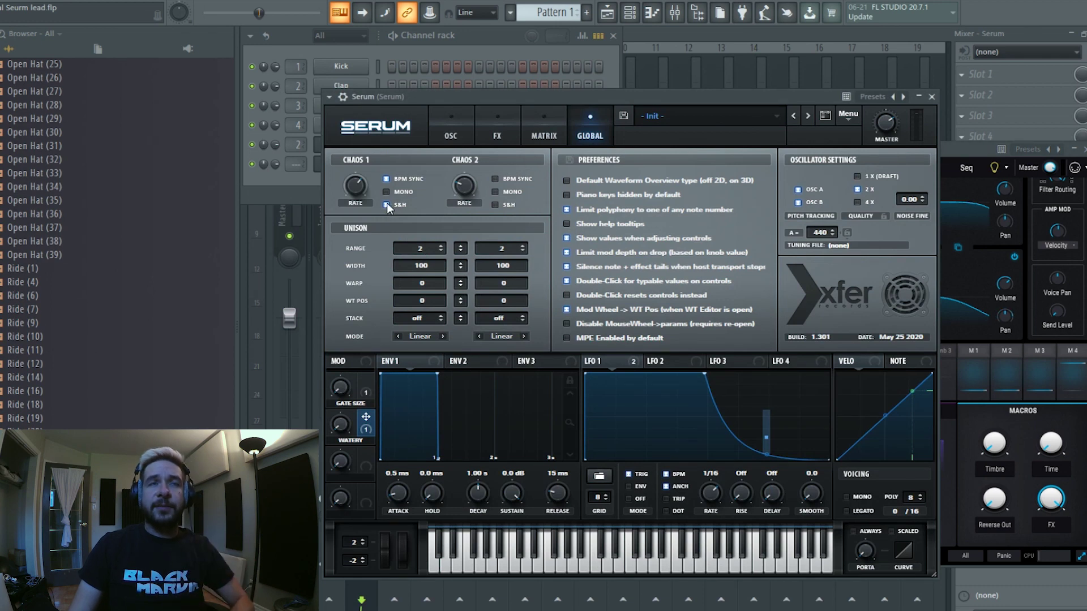
click(960, 150)
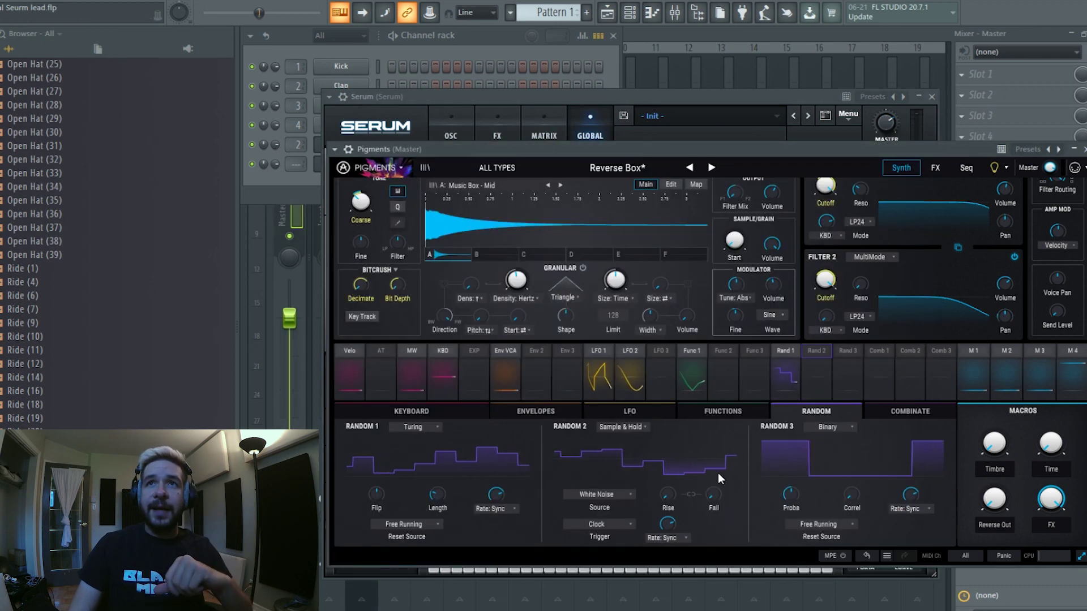
click(619, 106)
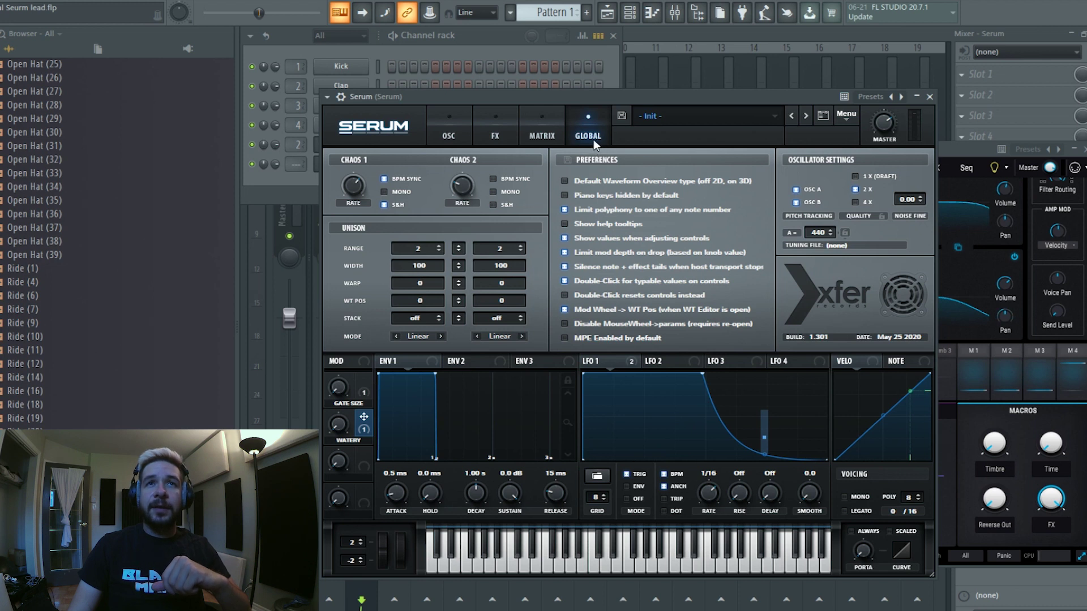
click(384, 205)
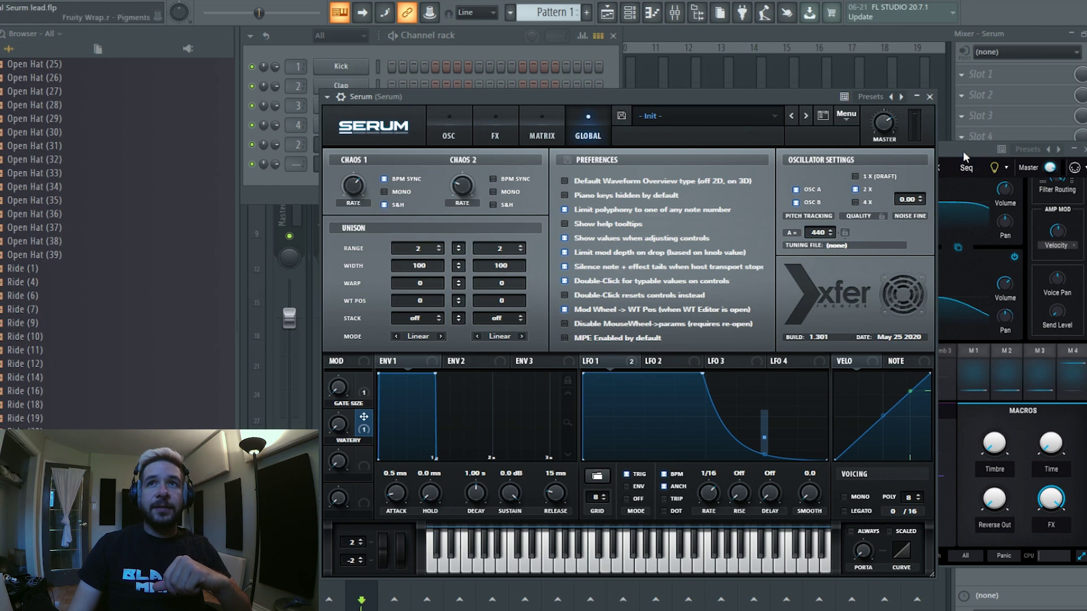
- Smooth Pigments' Random 2 by raising its Rise time and setting its Fall time to 2.02 s
click(963, 151)
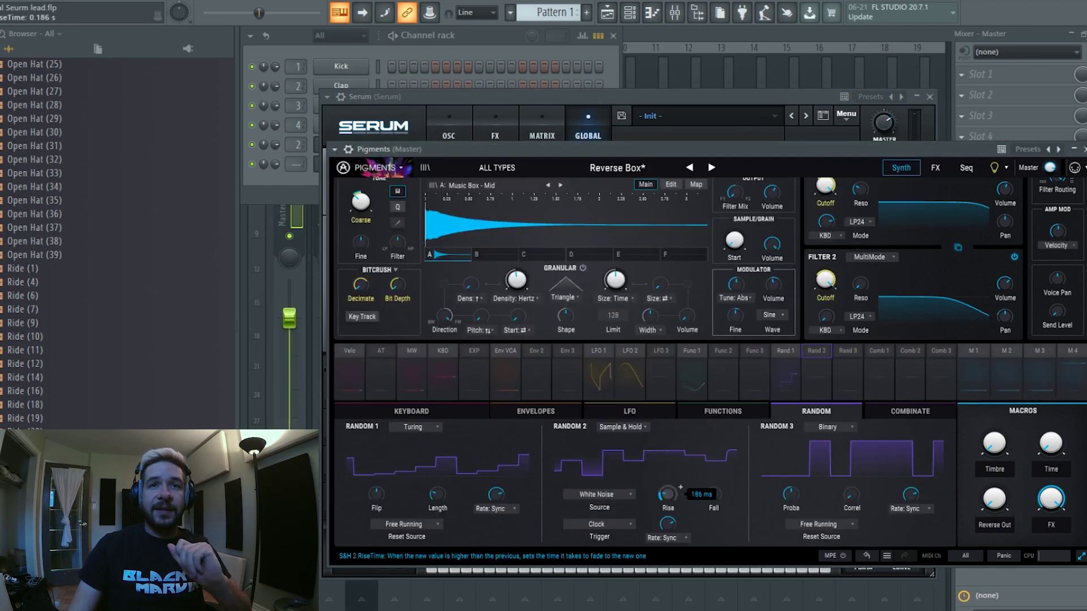
drag(668, 494, 668, 456)
drag(714, 496, 714, 446)
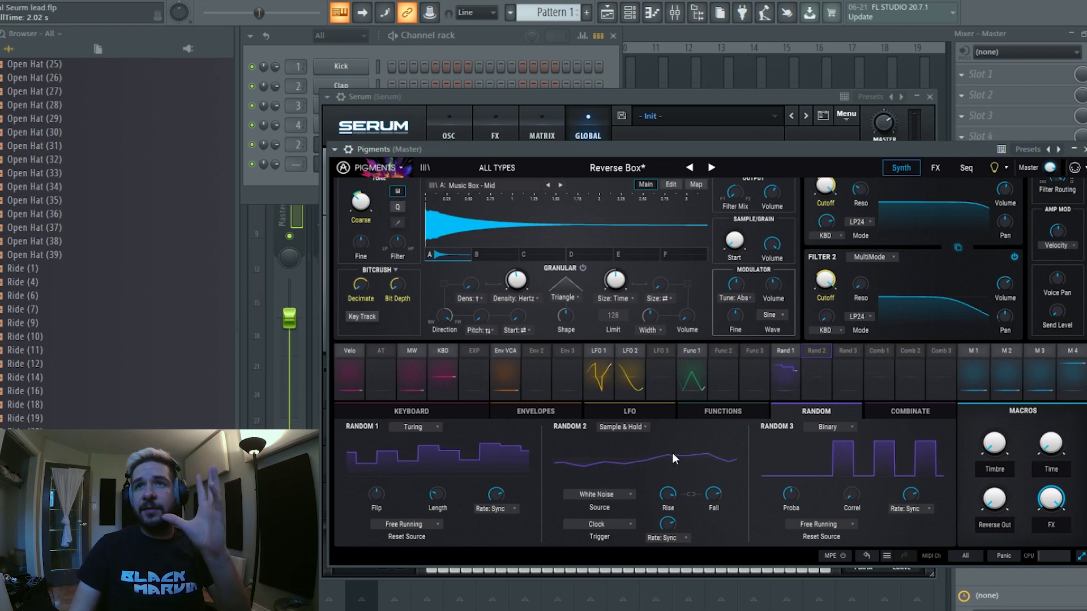
- Examine Serum's Chaos 1 assignments in the modulation matrix and the two Chaos generators in the global settings
click(573, 96)
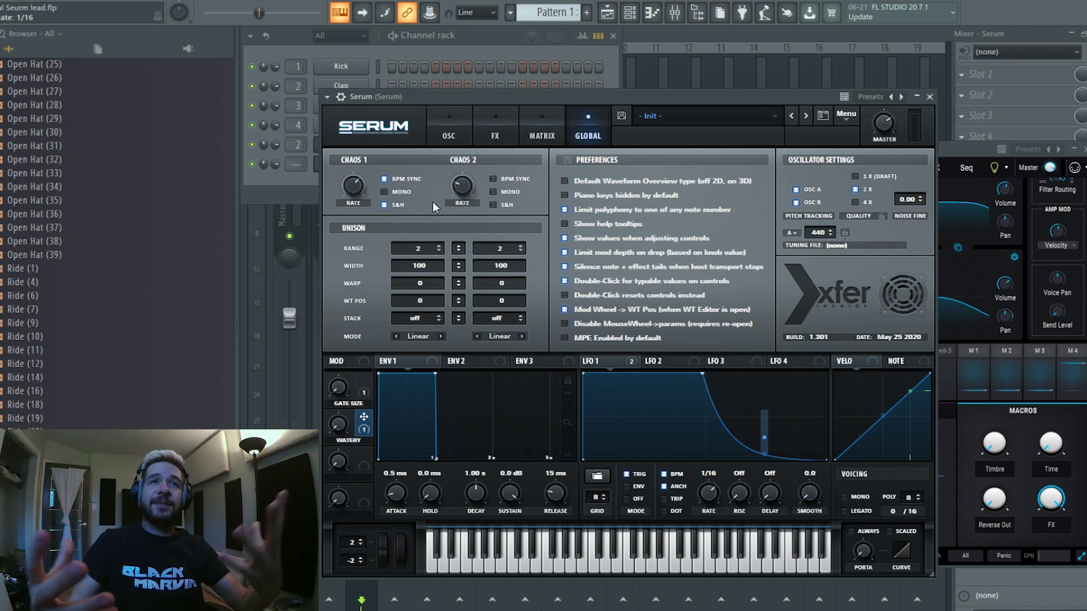
click(535, 134)
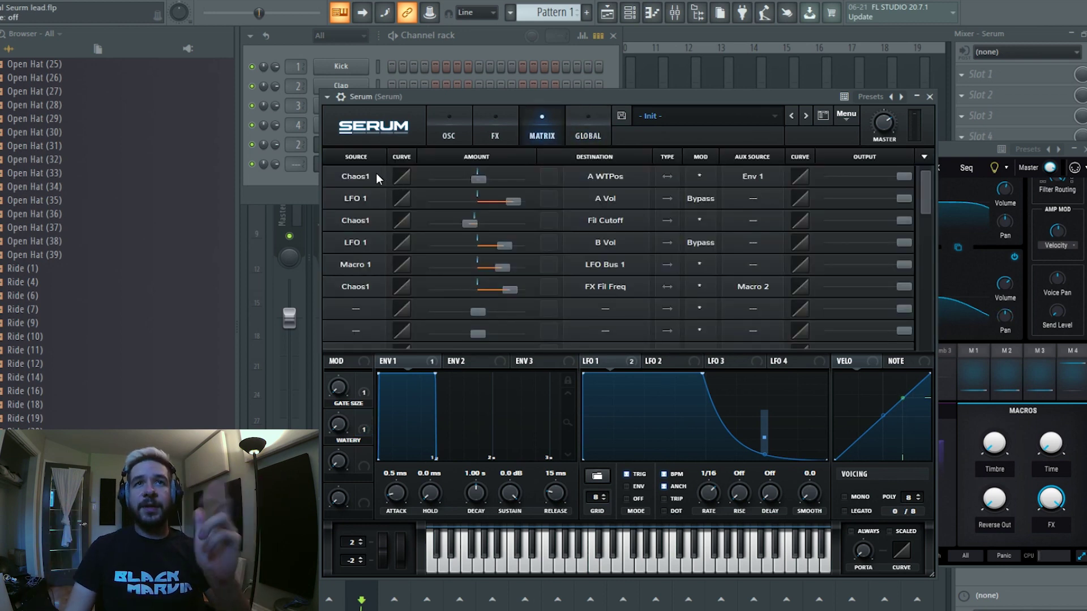
click(376, 175)
click(569, 119)
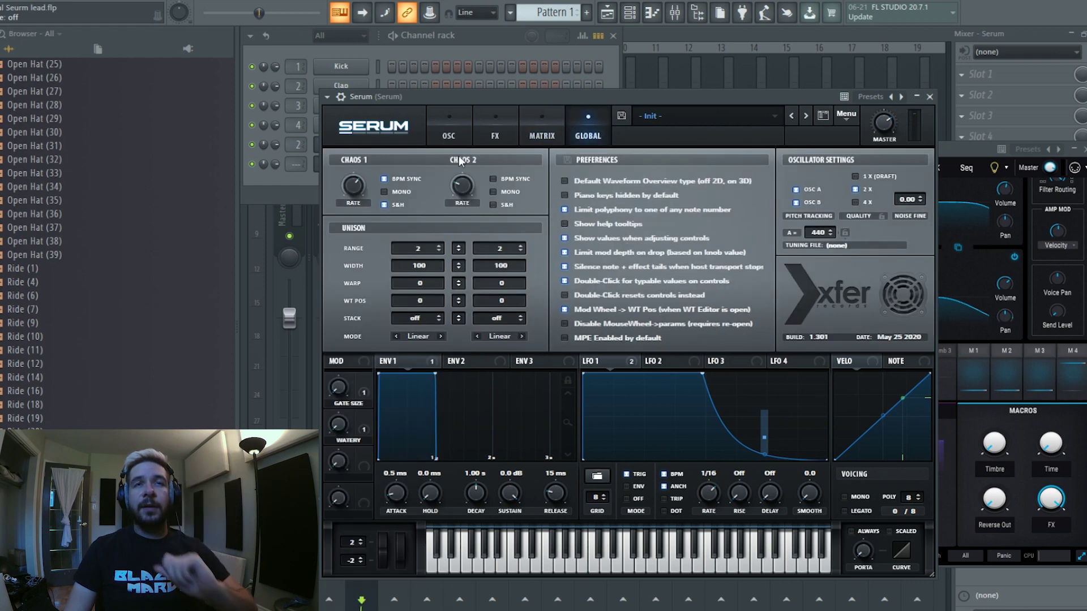
click(528, 126)
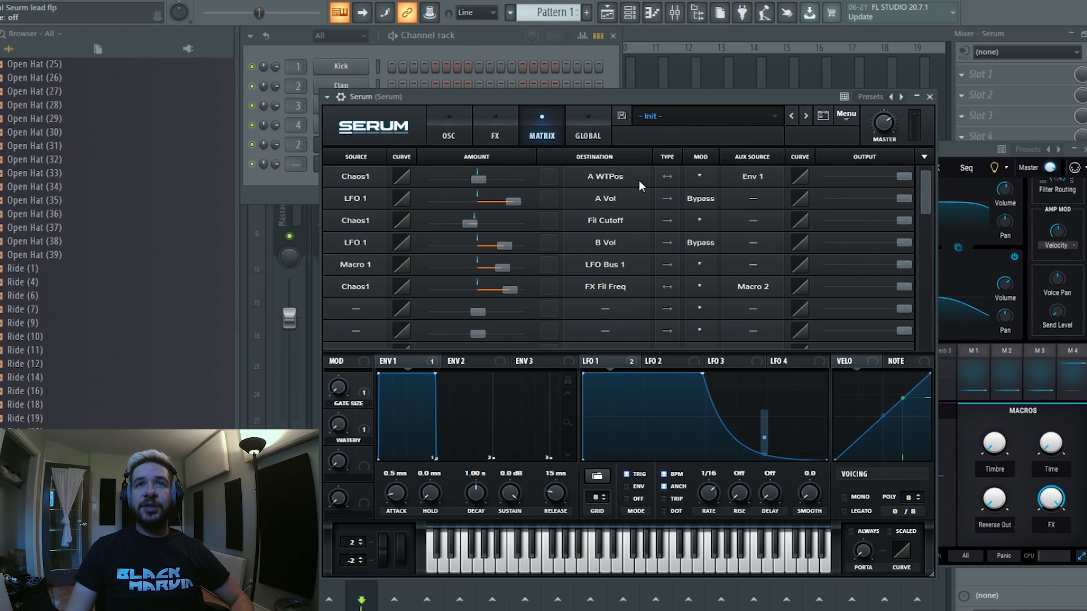
- Browse OSC A's wavetable list to Psychedelic 1 under Ghosthack Psychedelic Wavetables, Screechy, without changing the selection
click(446, 130)
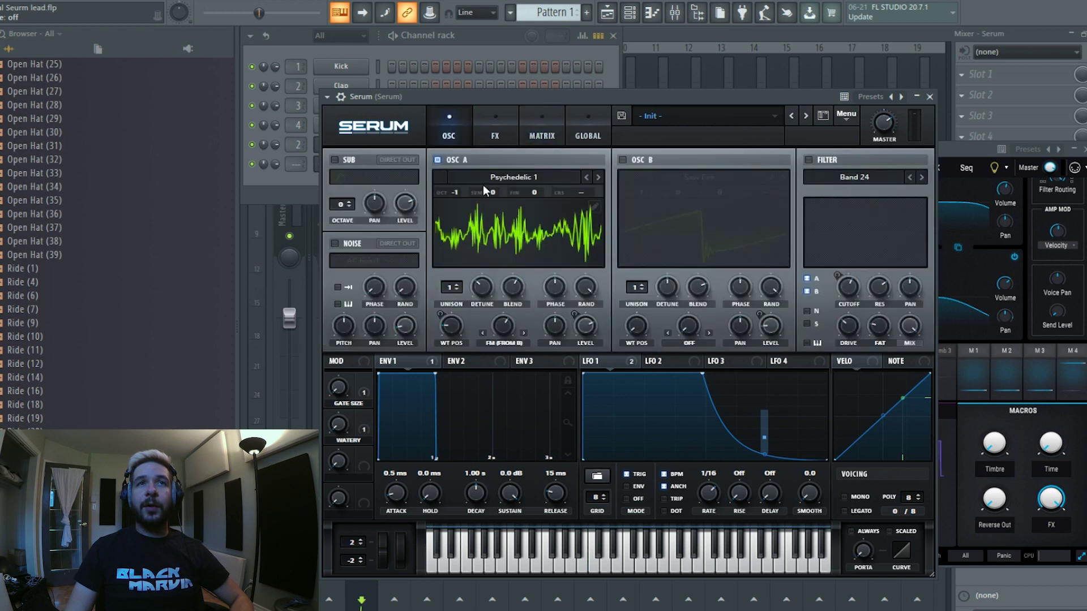
click(535, 173)
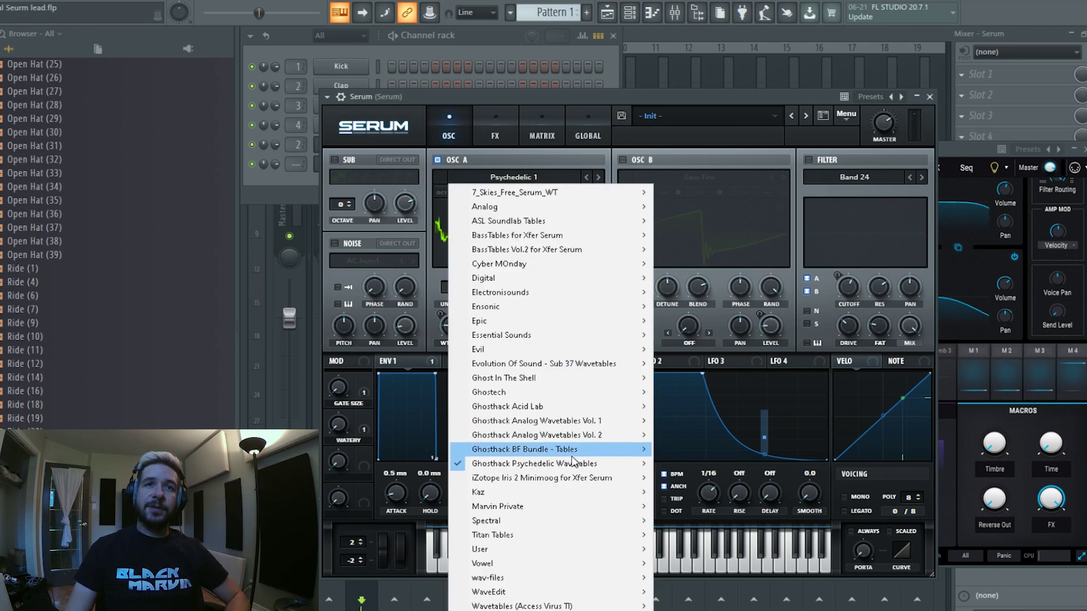
mouse_move(581, 464)
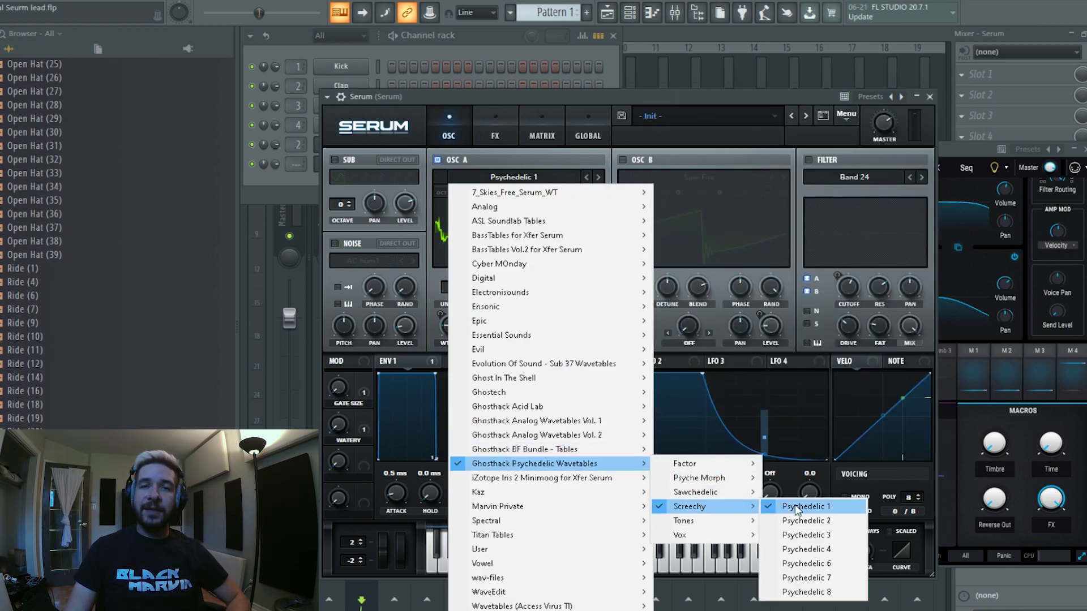
click(628, 97)
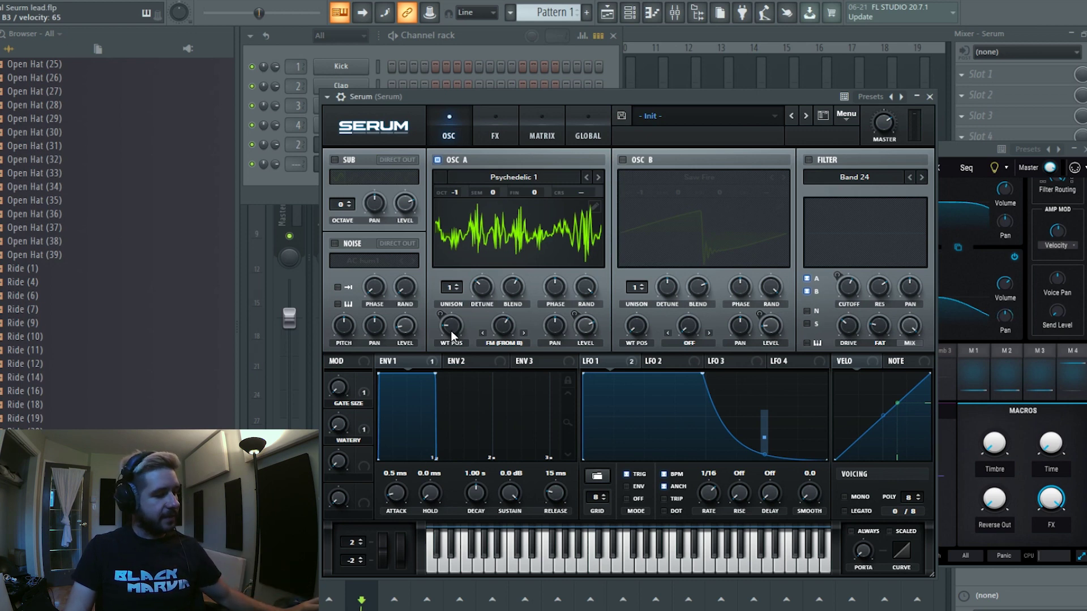
- Test OSC A's wavetable position and raise the Chaos1 to A WTPos modulation amount, first to 10 and then higher
mouse_move(451, 331)
mouse_down()
mouse_move(451, 294)
mouse_move(444, 344)
mouse_move(443, 328)
mouse_up()
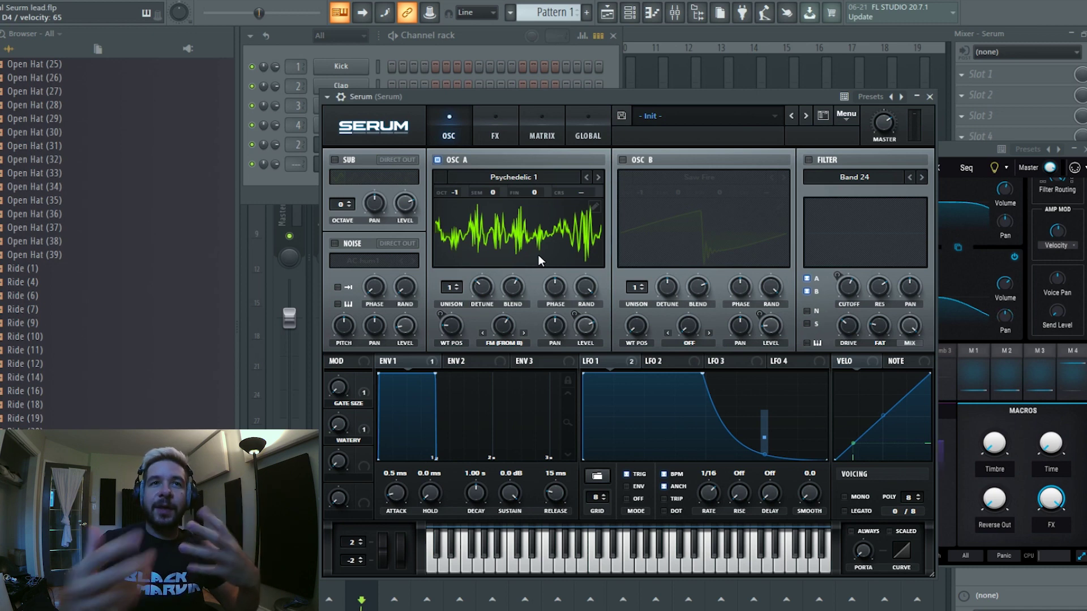
click(549, 134)
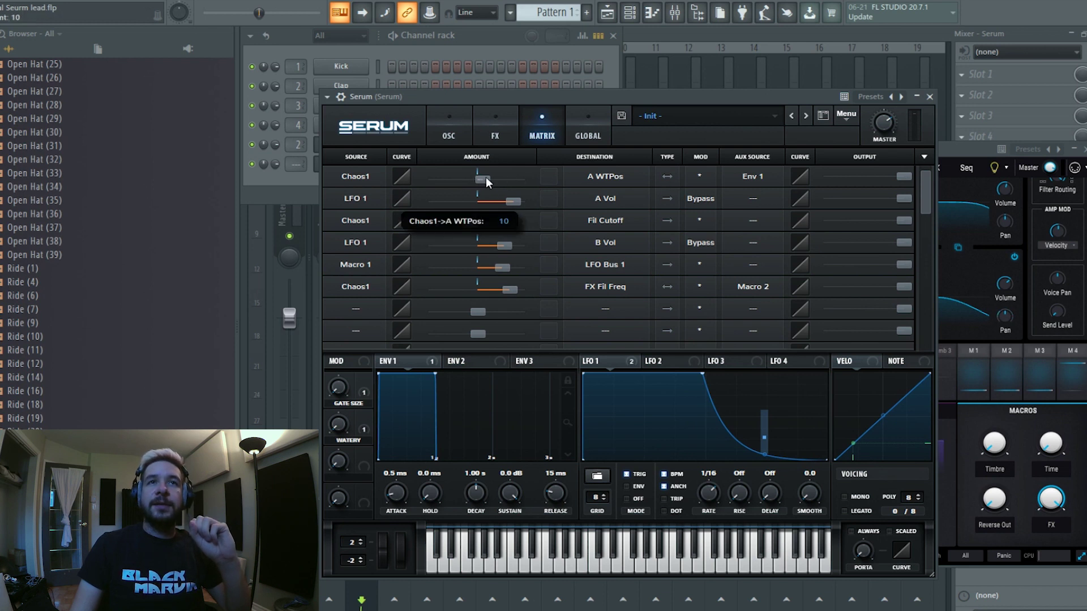
click(467, 134)
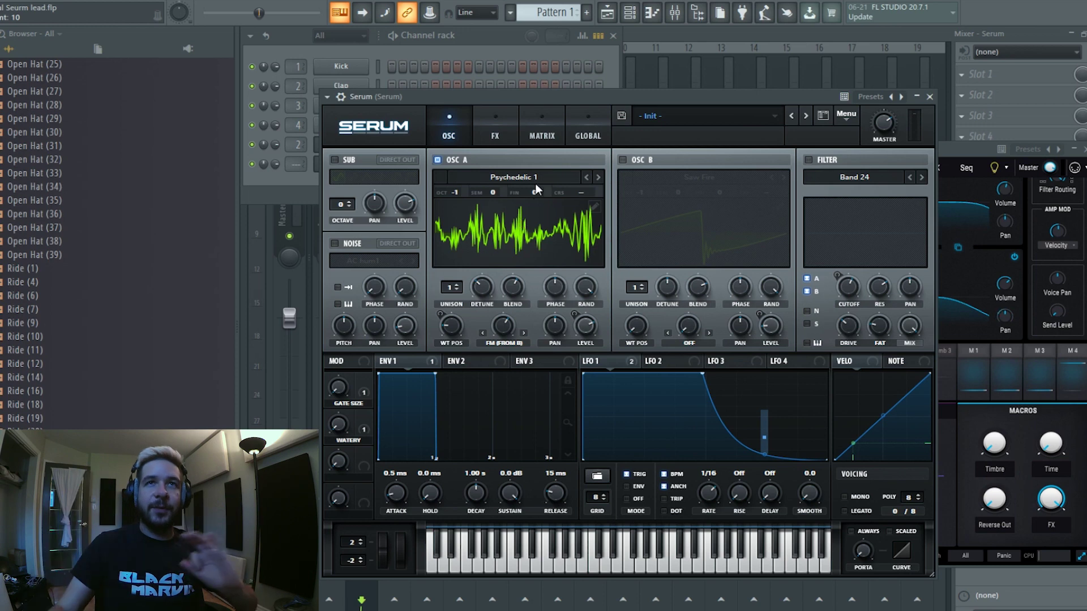
click(542, 132)
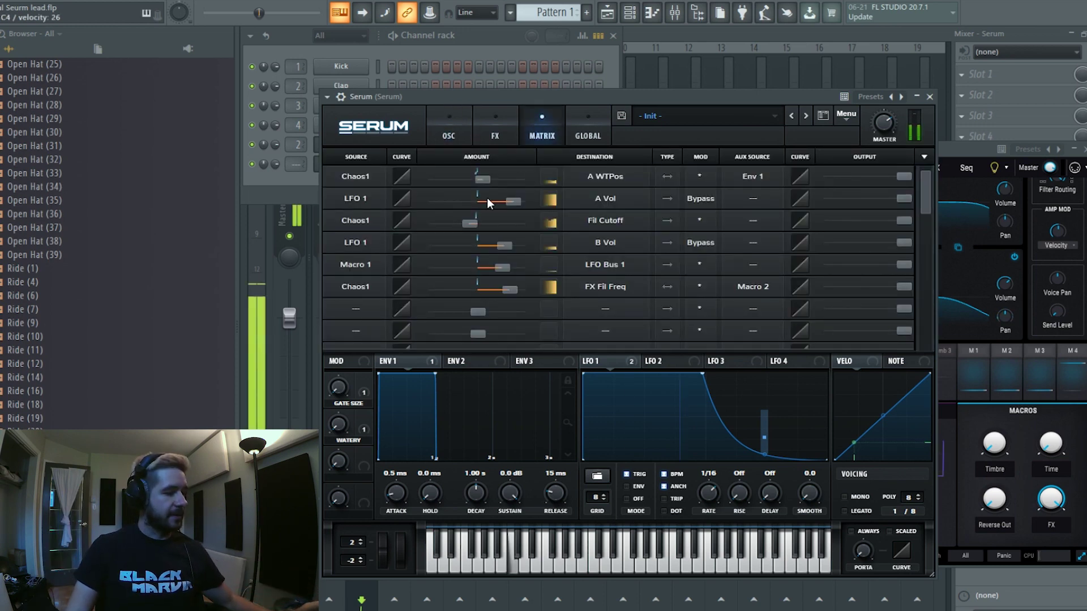
drag(487, 180, 511, 181)
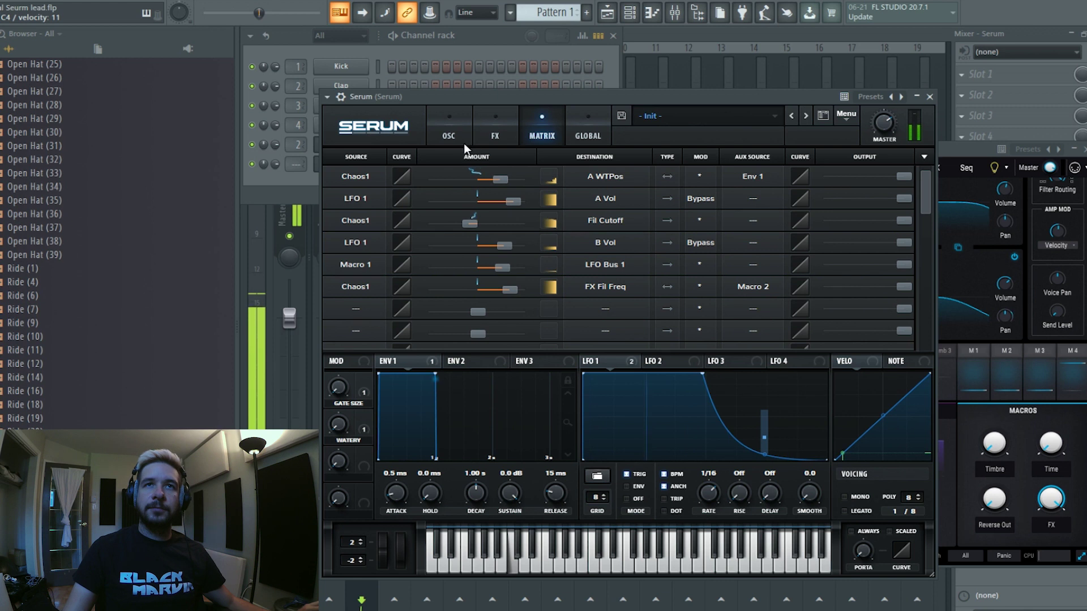
- Lower OSC A's wavetable position to 9 and recheck the modulation matrix
click(463, 142)
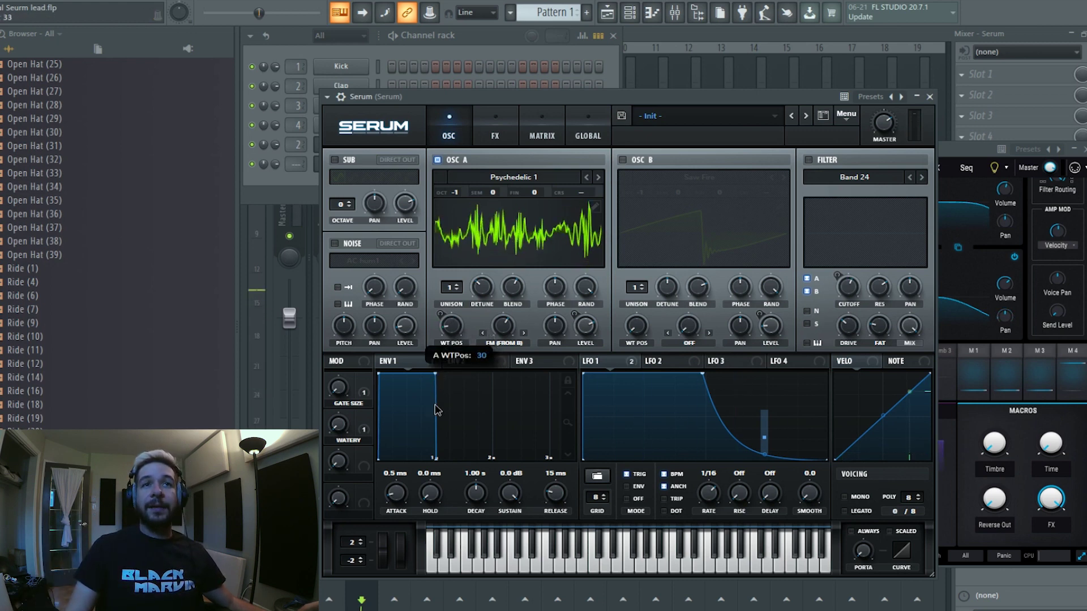
drag(451, 332, 452, 344)
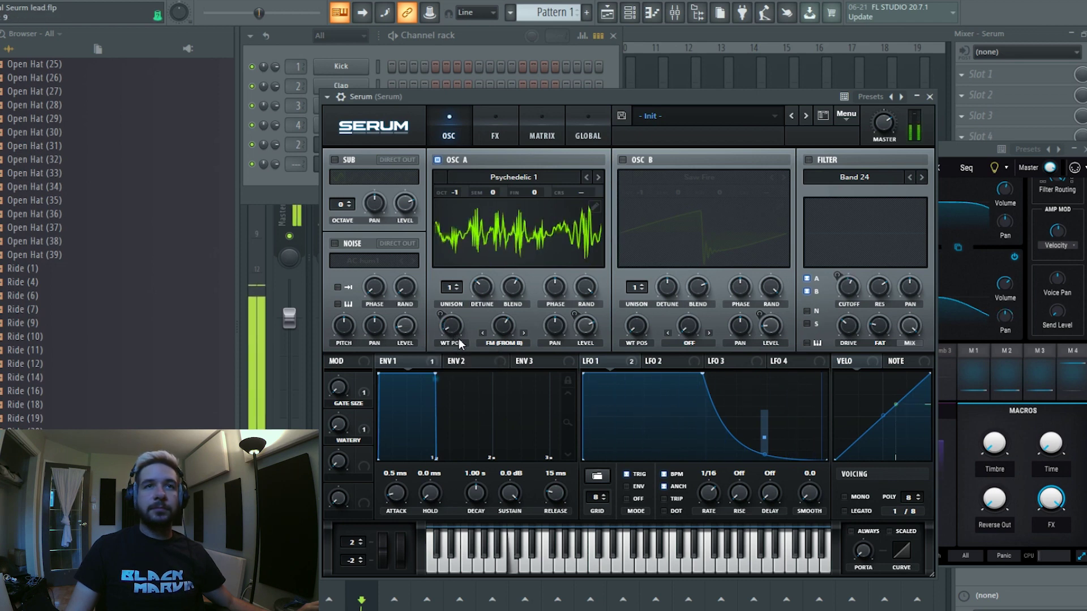
click(545, 133)
click(448, 131)
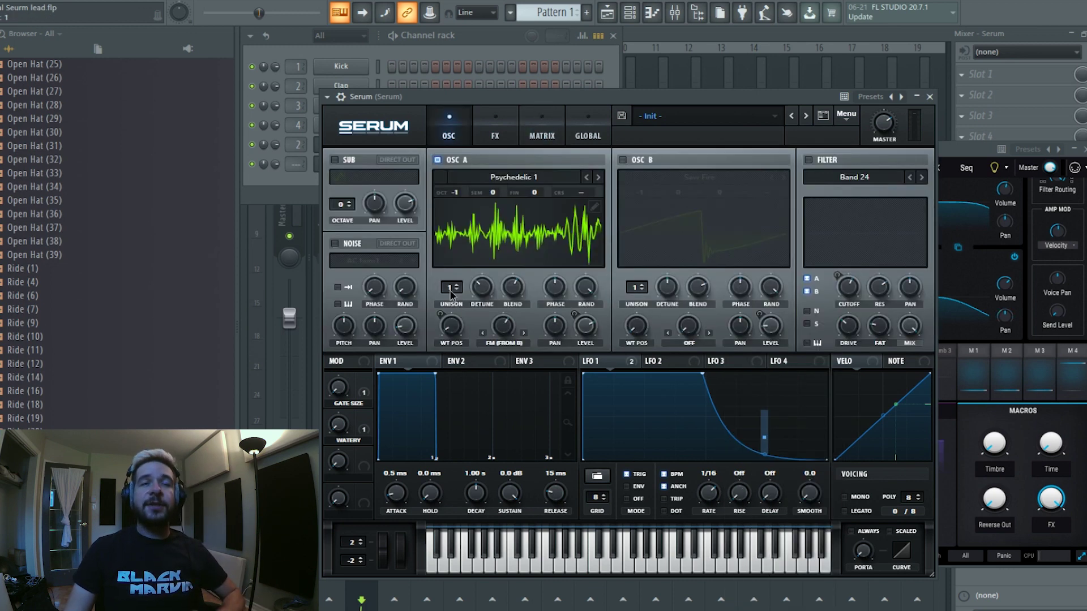
- Set OSC A's unison to 2 voices and, after auditioning a note, enable OSC B
click(454, 287)
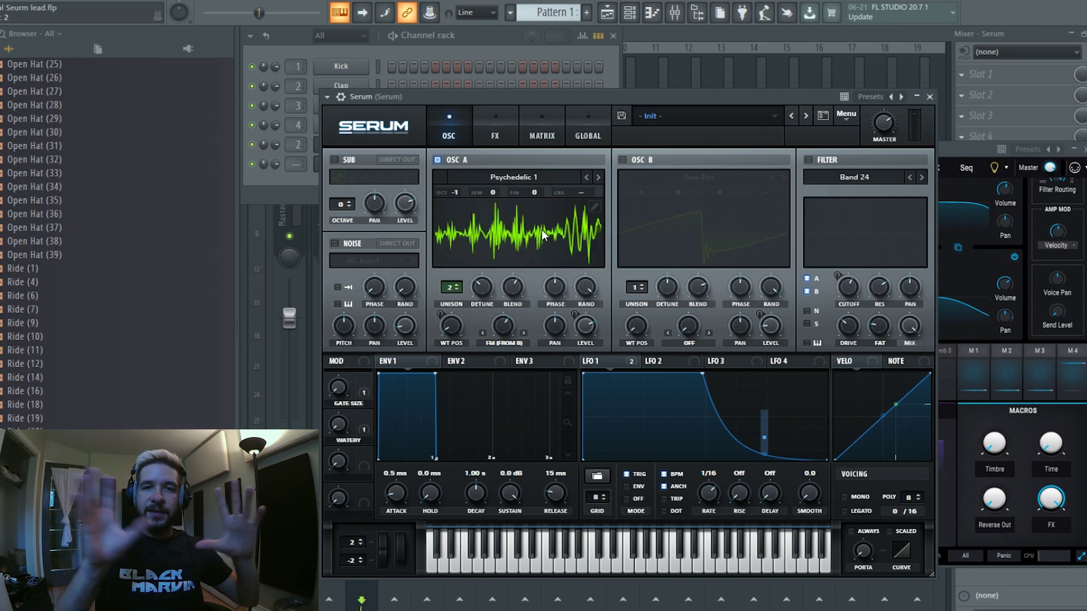
key(x)
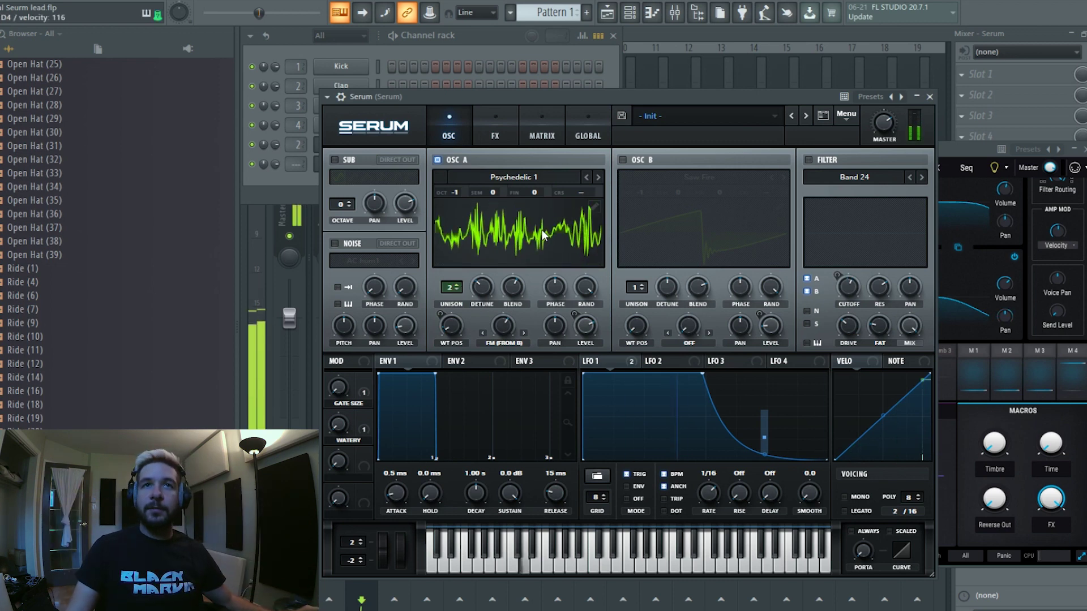
click(623, 160)
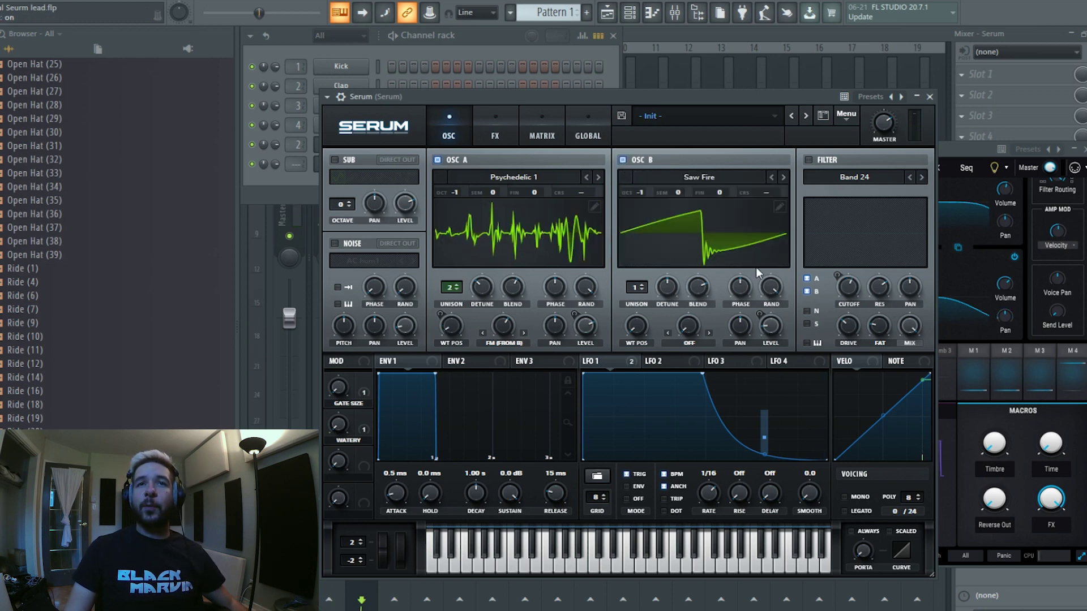
- Browse OSC B's wavetable list to Saw Fire under Ghosthack Analog Wavetables Vol. 1 without changing the selection
click(635, 181)
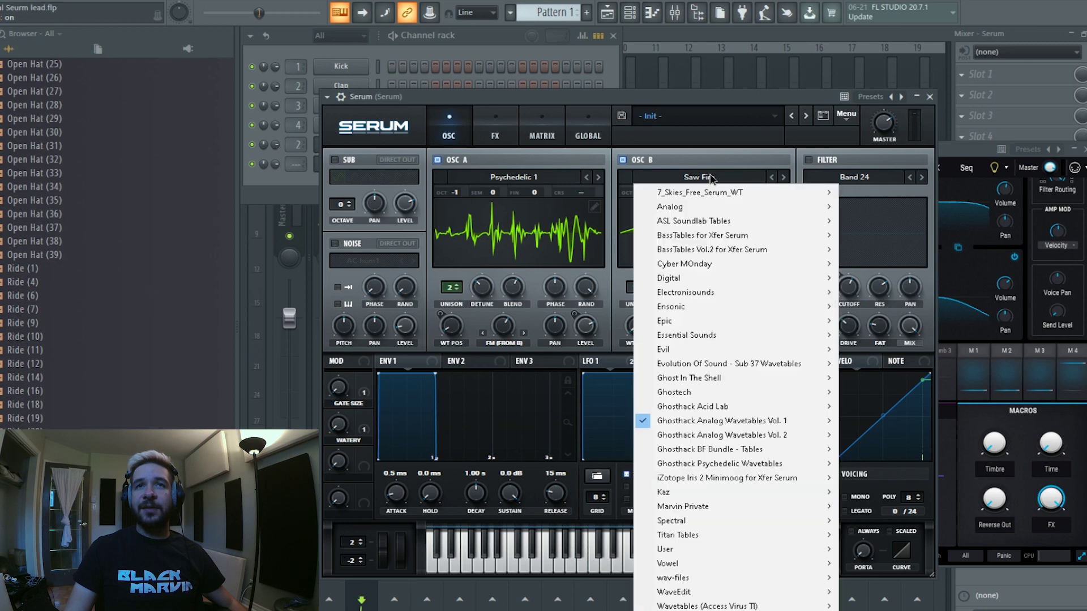
mouse_move(737, 425)
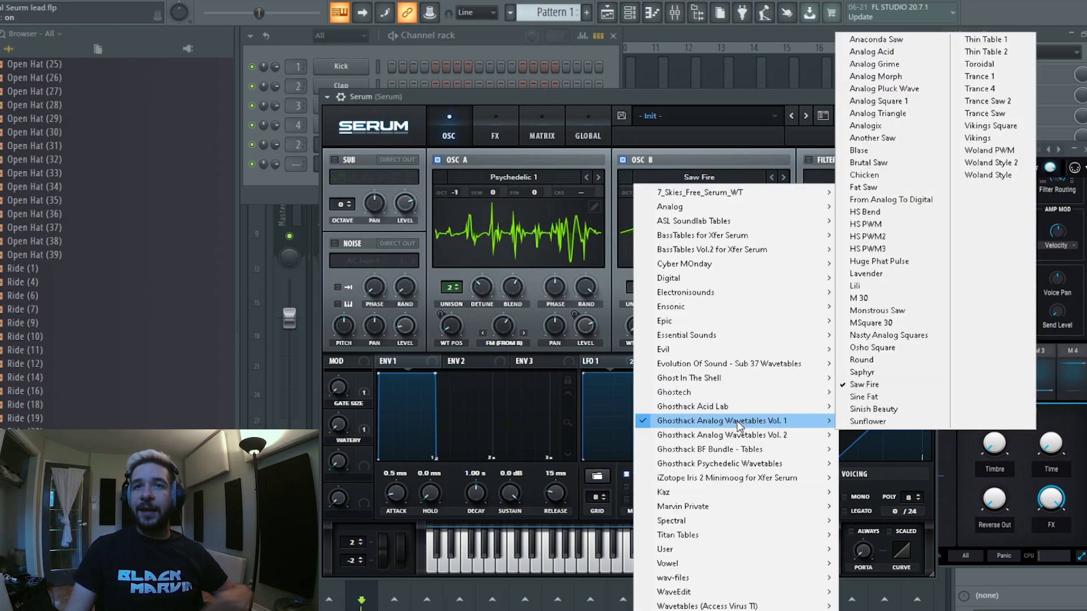
click(743, 96)
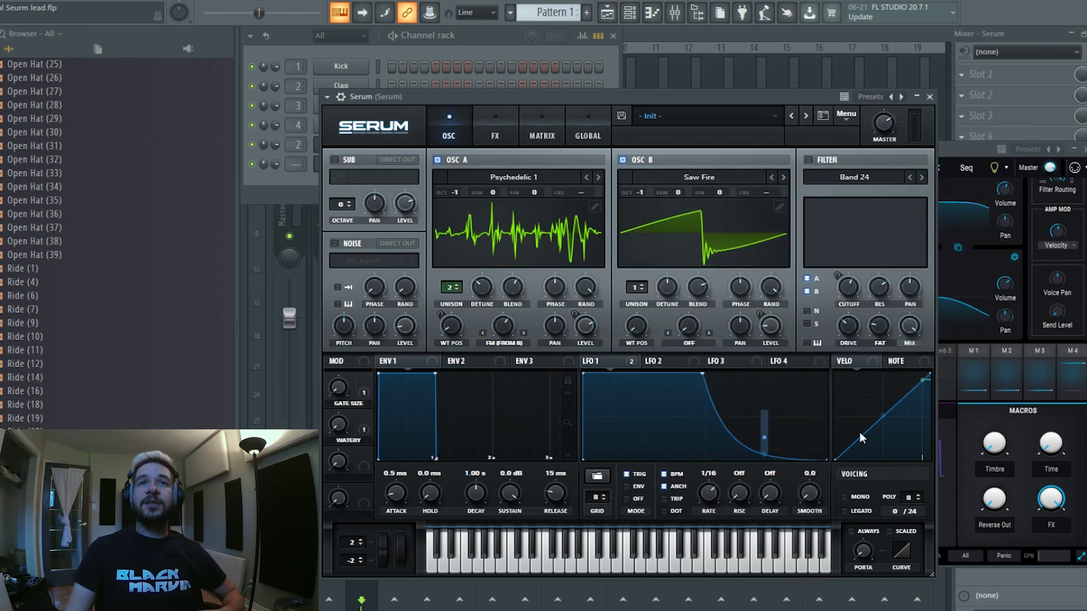
- Audition OSC B alone with OSC A briefly disabled, and test OSC B's level and OSC A's FM (from B) amount
click(436, 160)
drag(772, 267, 763, 323)
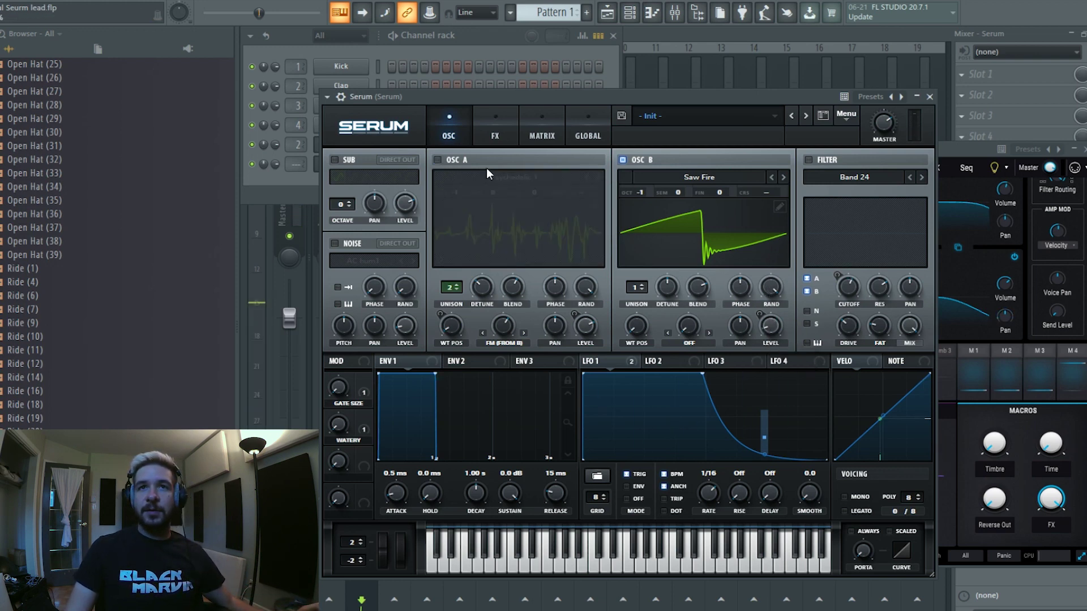
click(437, 160)
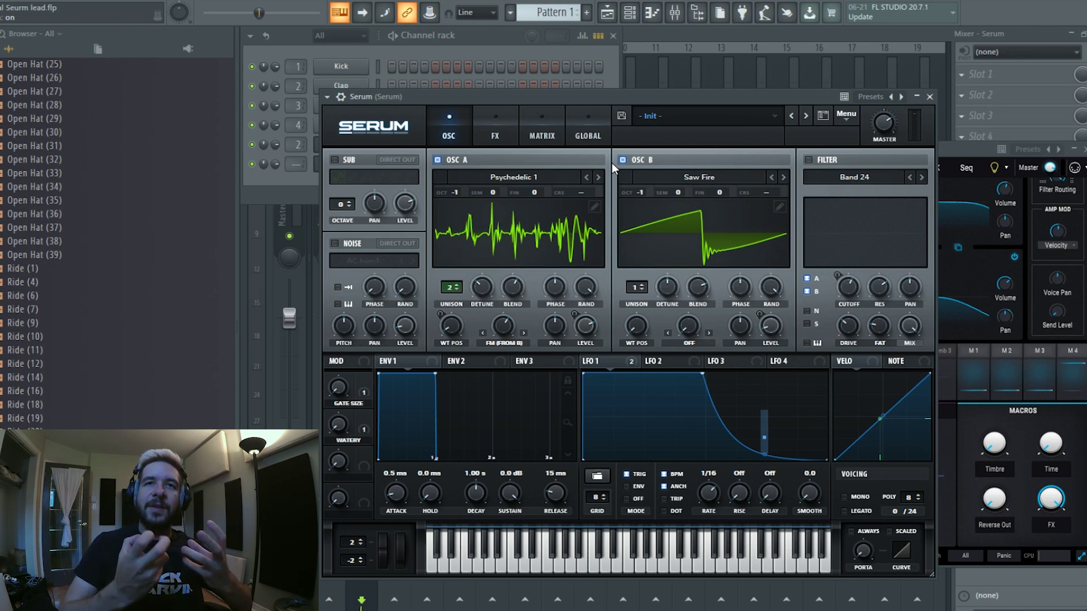
mouse_move(769, 325)
mouse_down()
mouse_move(767, 287)
mouse_move(768, 329)
mouse_up()
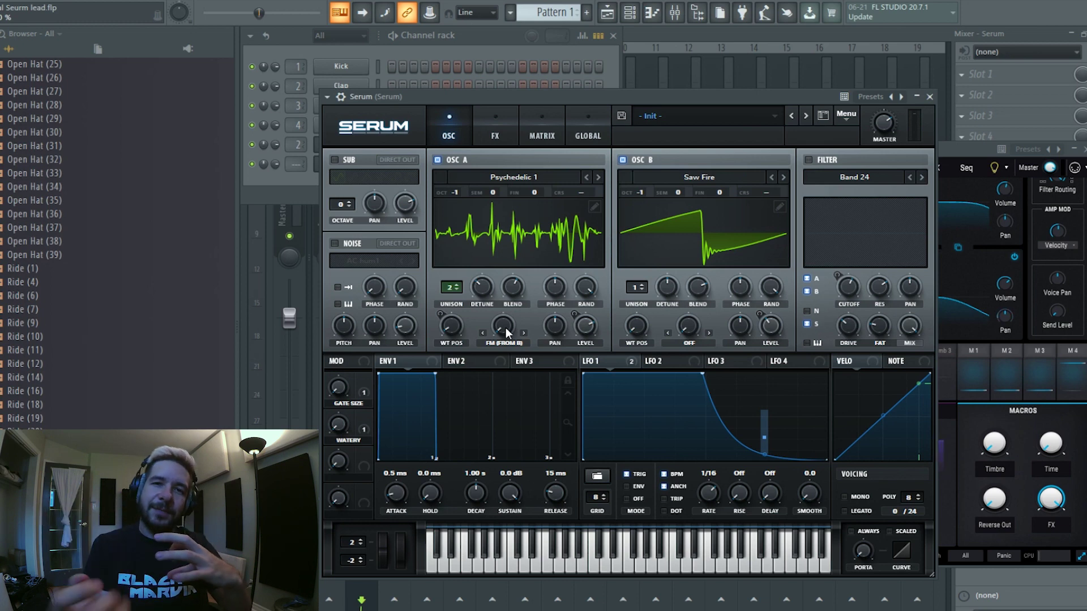
drag(505, 327, 517, 241)
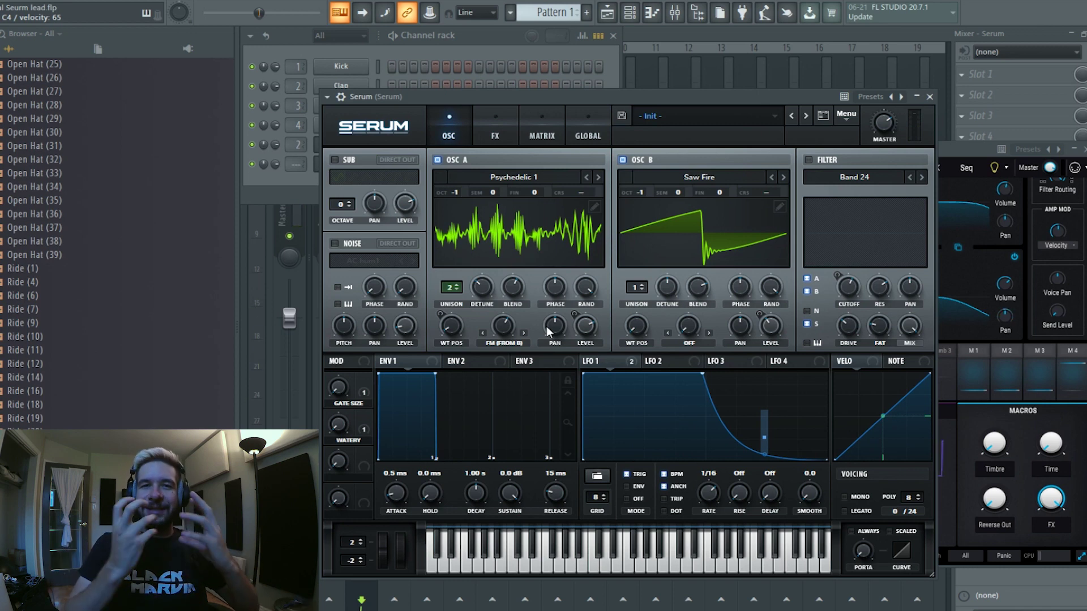
- Examine LFO 1's modulation of both oscillator levels and test the Gate Size macro
right_click(615, 362)
click(658, 413)
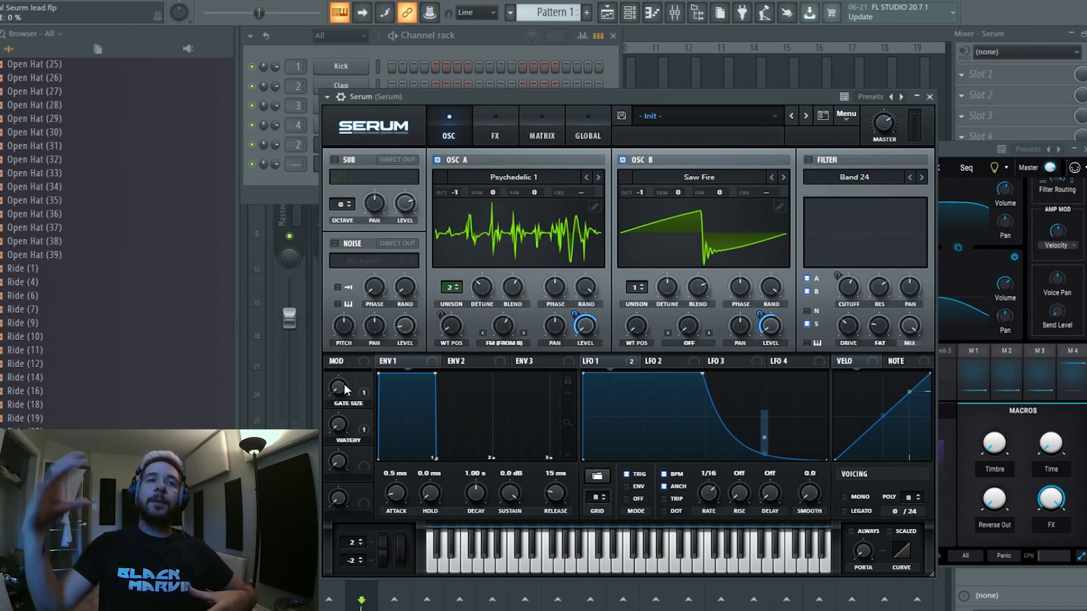
mouse_move(344, 388)
mouse_down()
mouse_move(362, 300)
mouse_move(354, 400)
mouse_up()
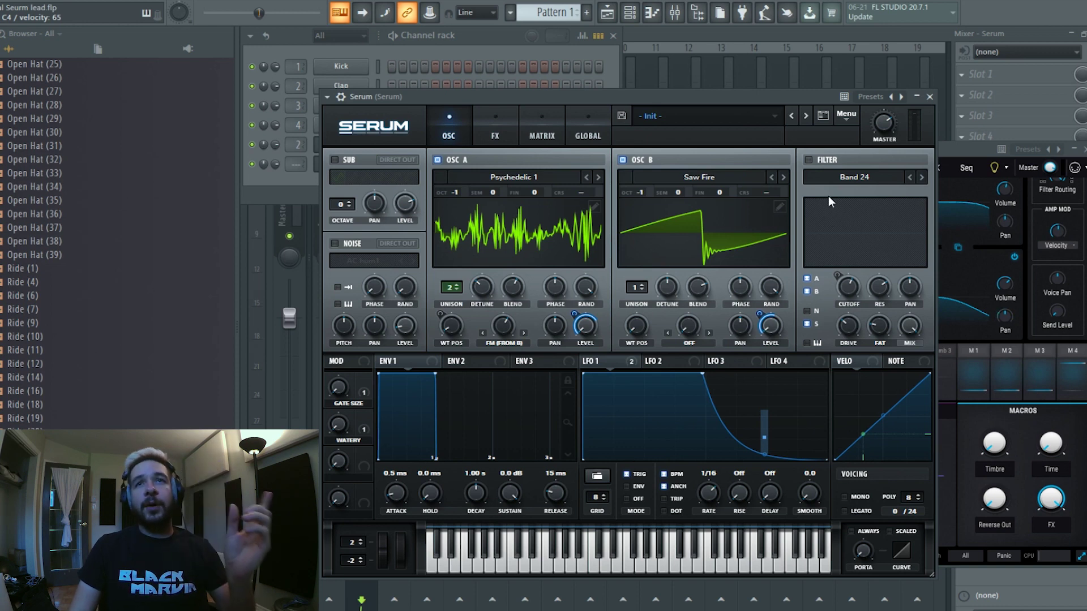
- Enable the filter, review its types, and compare Band 12 before returning to Band 24
click(813, 159)
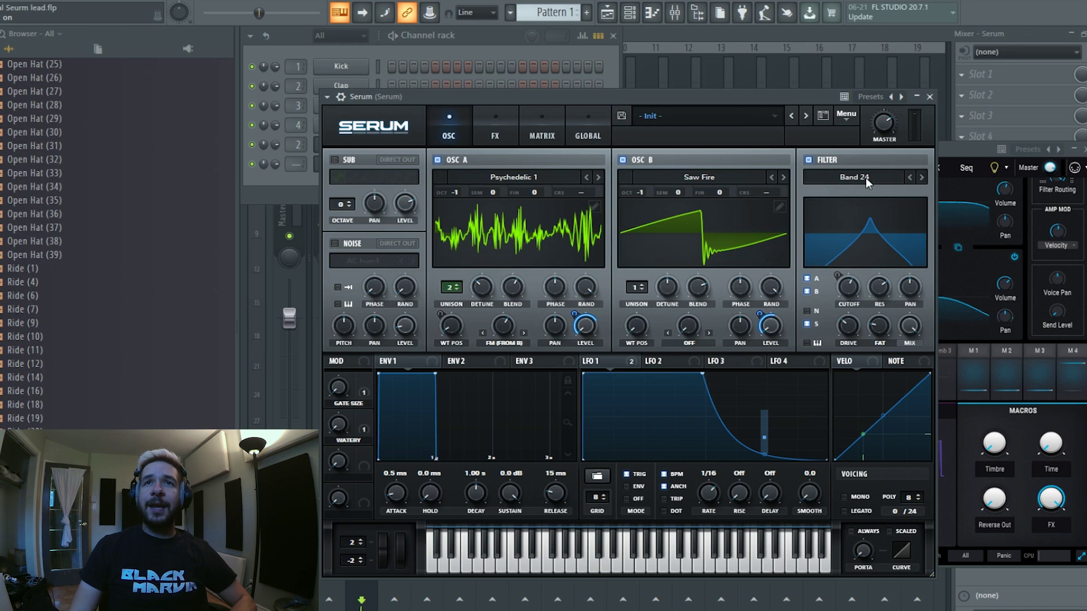
click(865, 178)
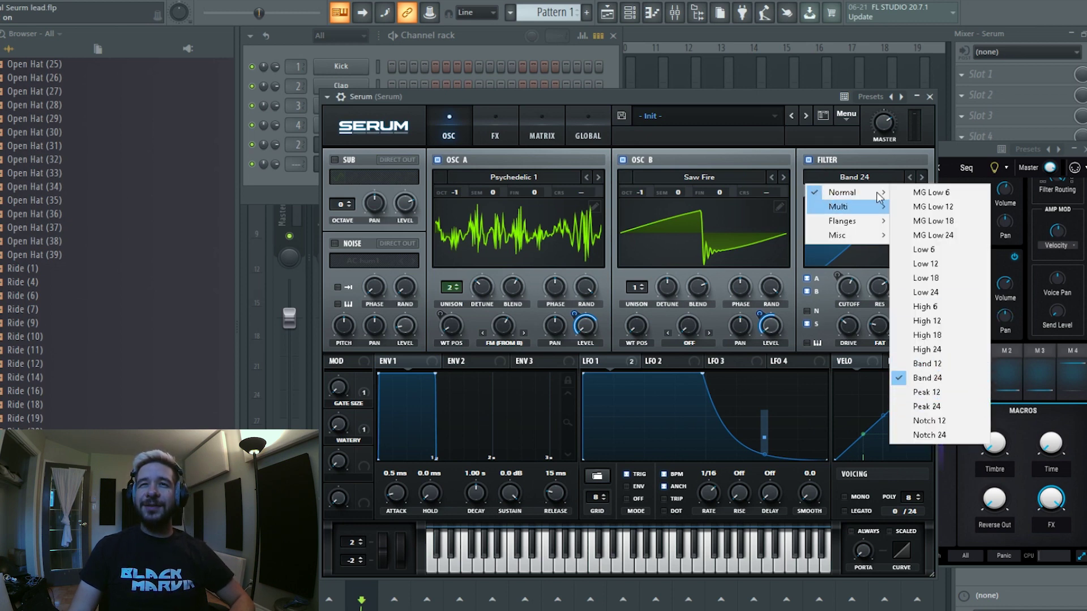
click(825, 101)
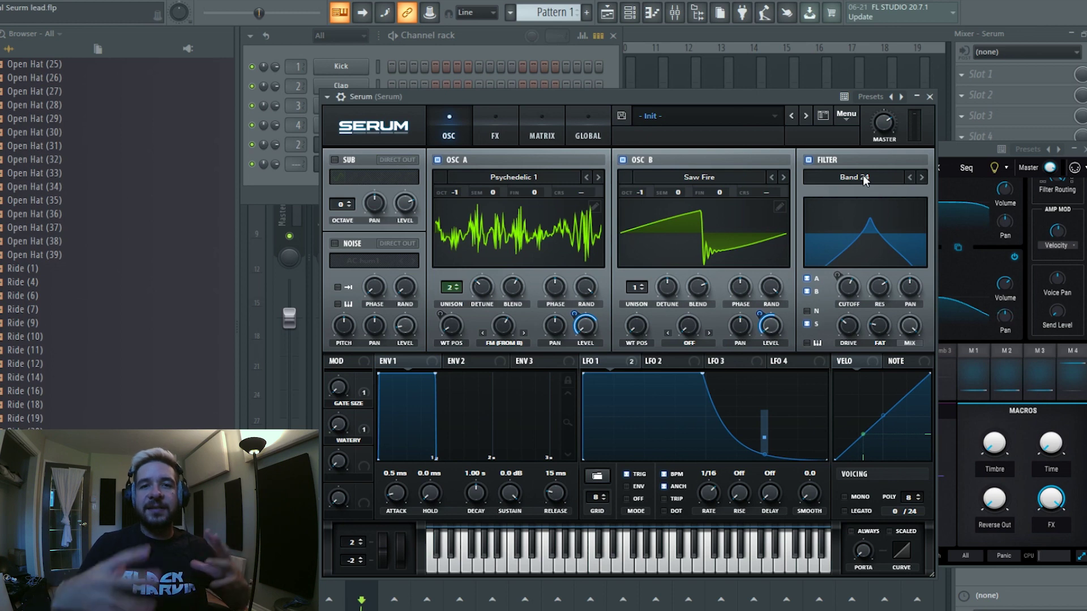
click(910, 177)
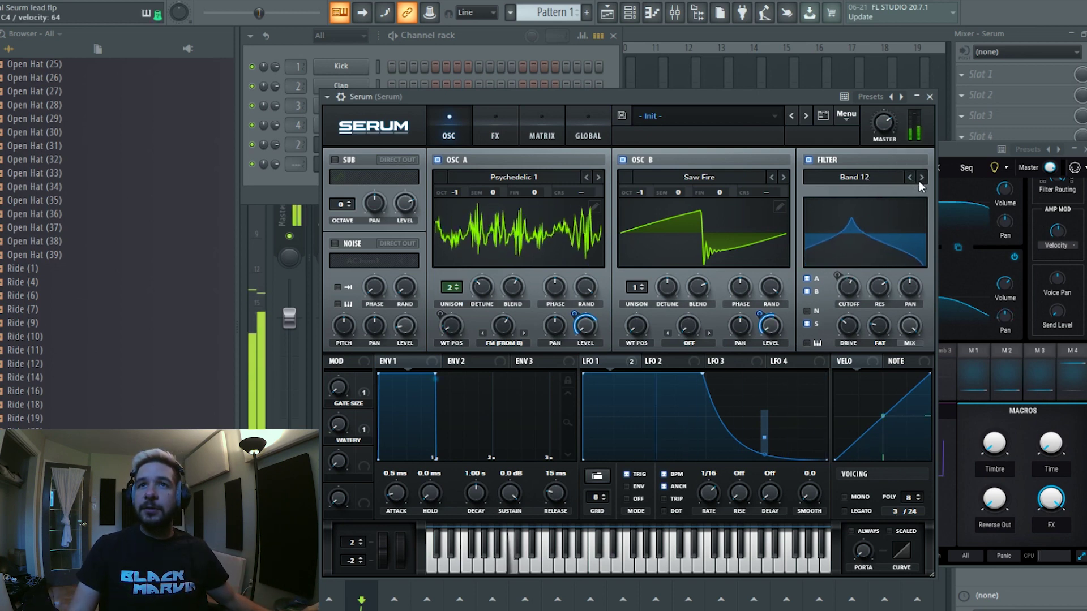
click(921, 178)
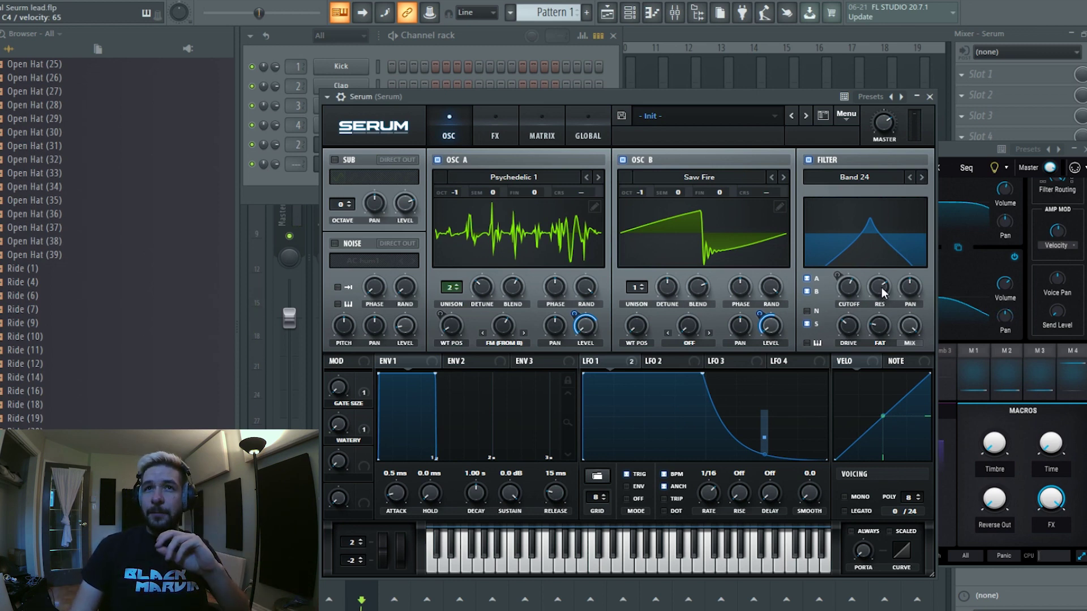
- Inspect the filter resonance and the Chaos1 to Fil Cutoff routing in the modulation matrix, including the available sources
mouse_move(882, 287)
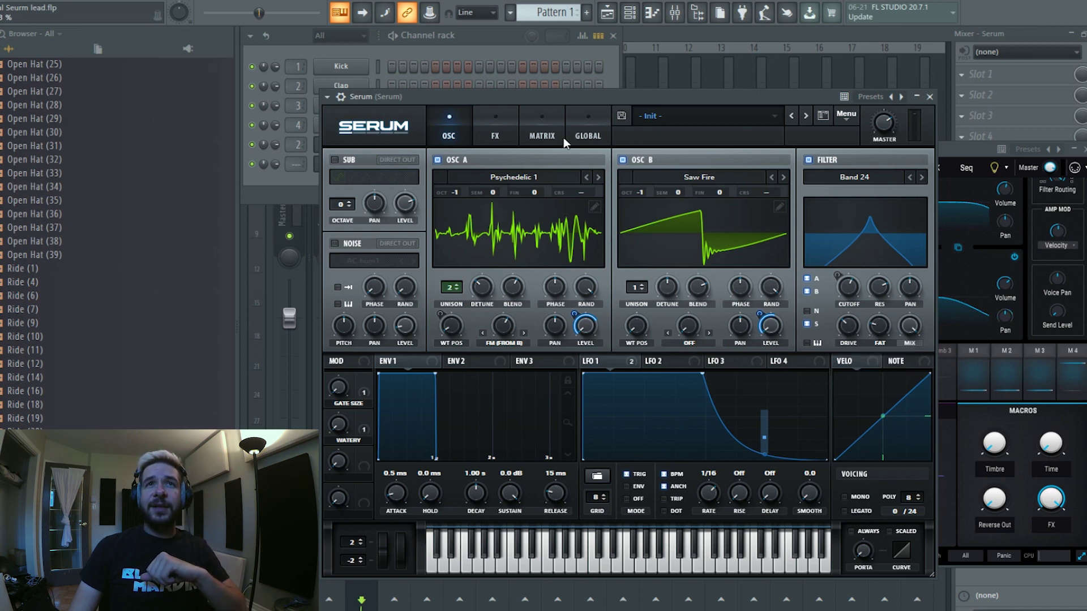
click(538, 130)
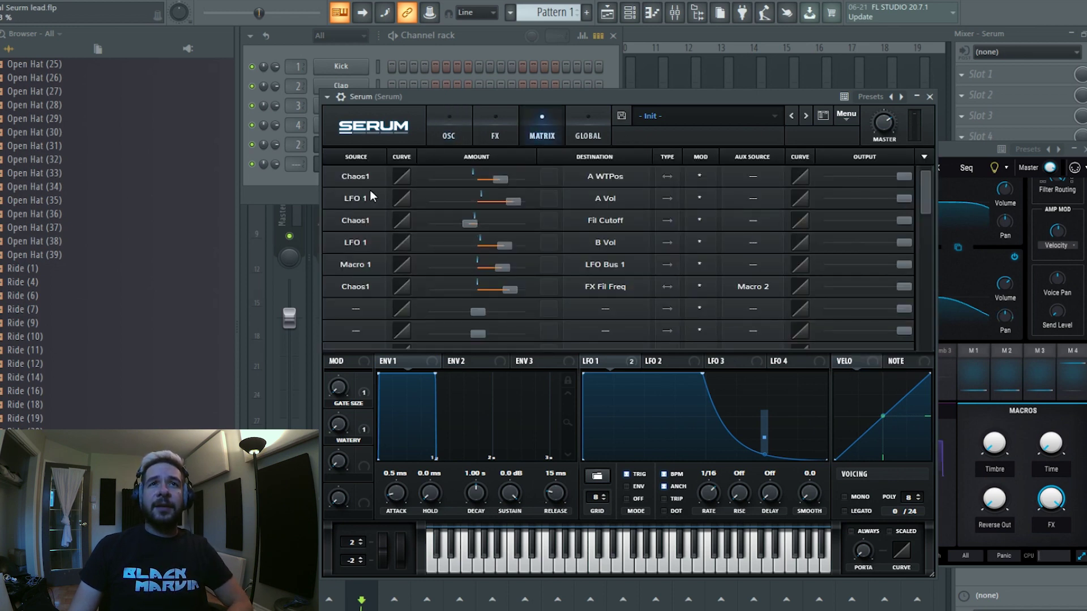
click(368, 222)
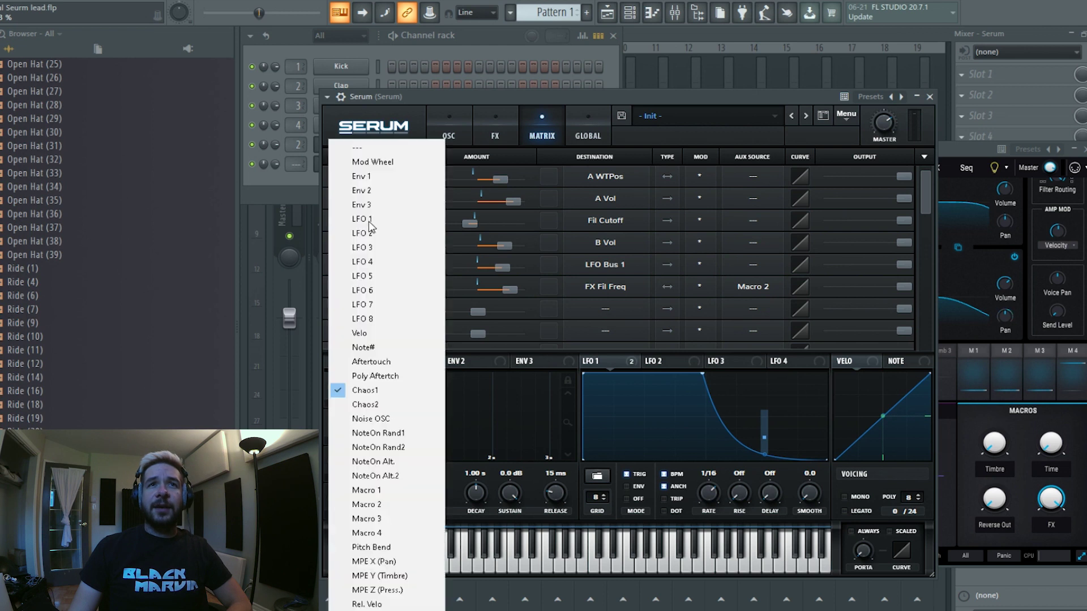
click(569, 99)
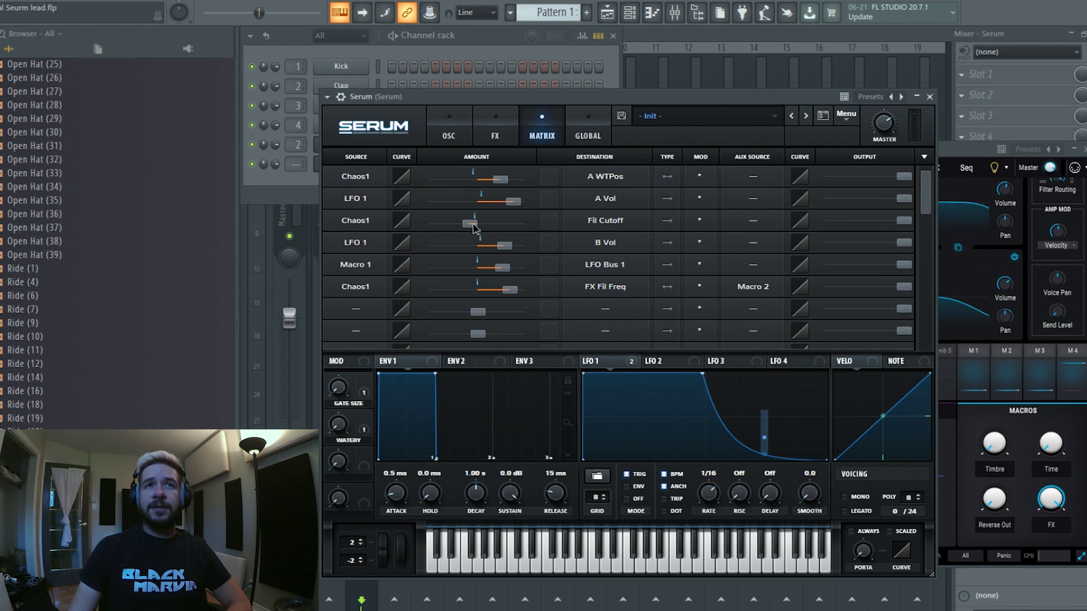
click(463, 131)
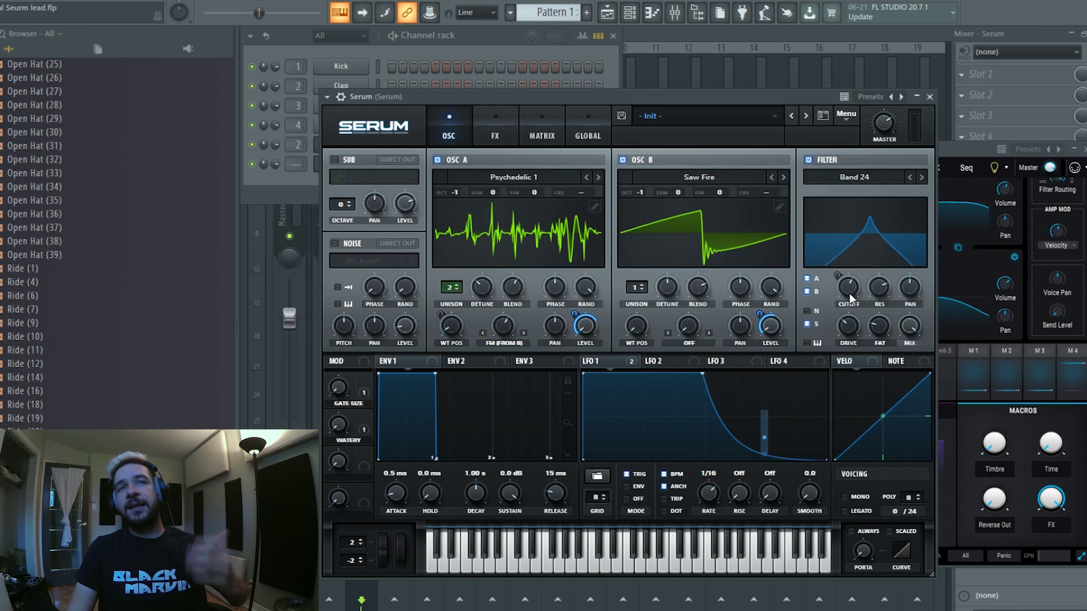
- Adjust the filter cutoff, assign Macro 3 to modulate it, and test the macro
mouse_move(850, 291)
mouse_down()
mouse_move(831, 323)
mouse_move(872, 239)
mouse_move(851, 266)
mouse_move(862, 273)
mouse_up()
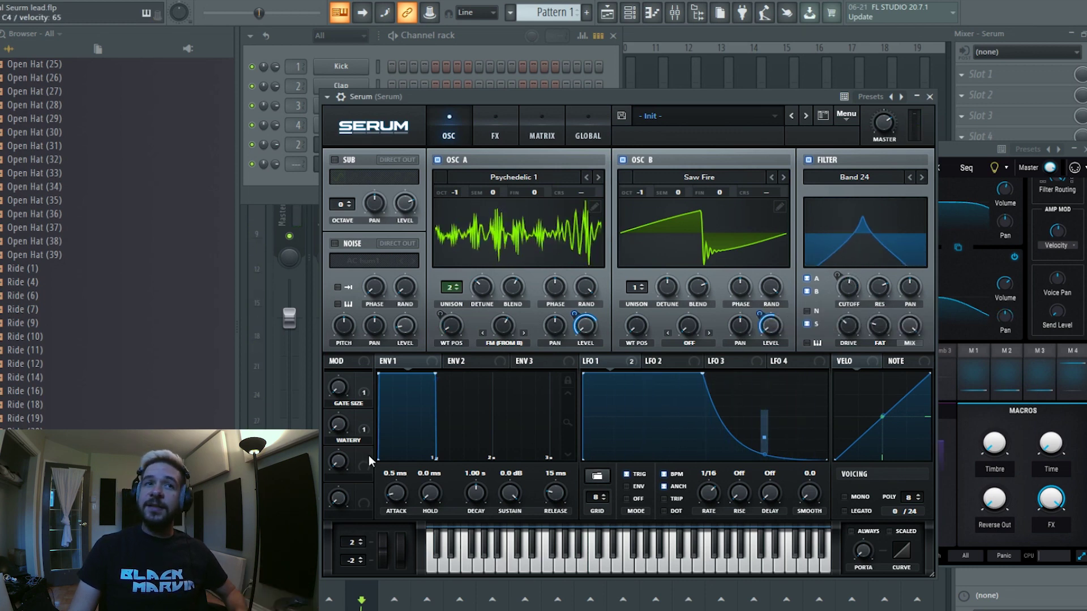
drag(367, 456, 834, 288)
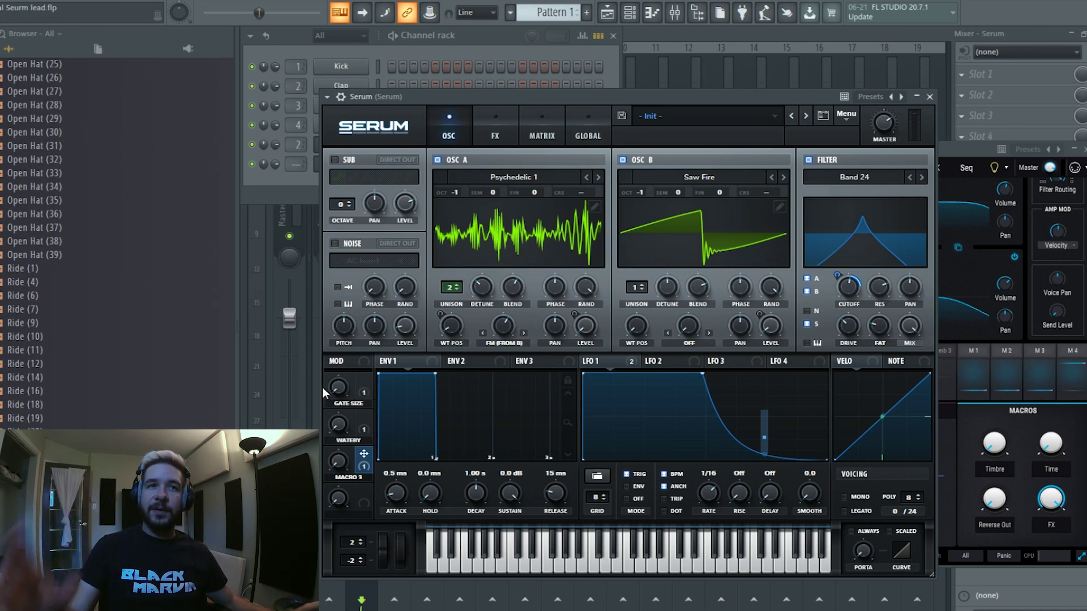
drag(338, 461, 350, 422)
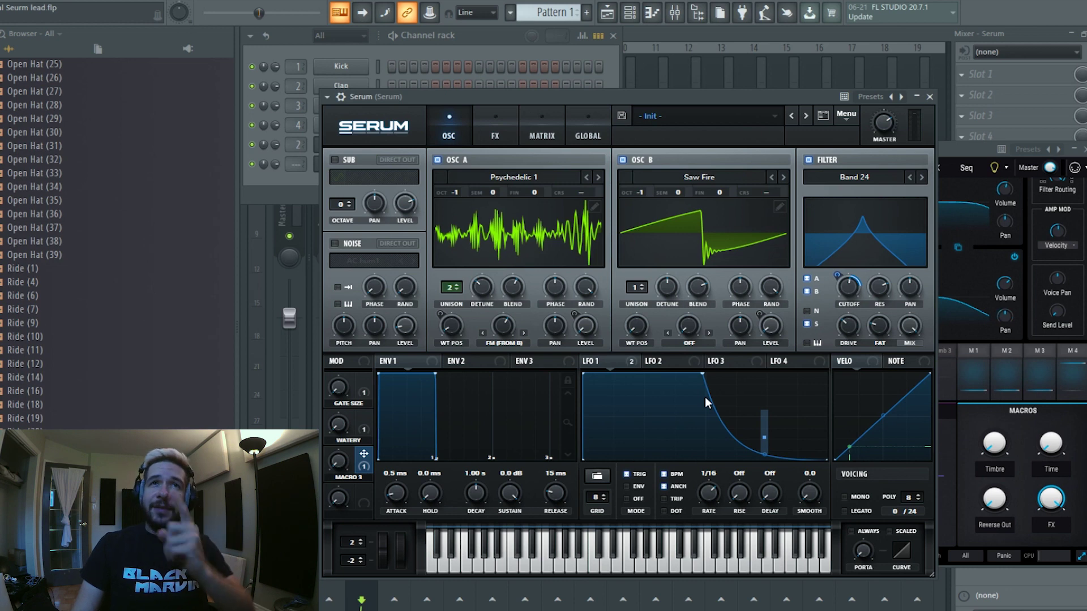
- Enable the Hyper/Dimension effect and check its Dimension size and mix settings
click(495, 131)
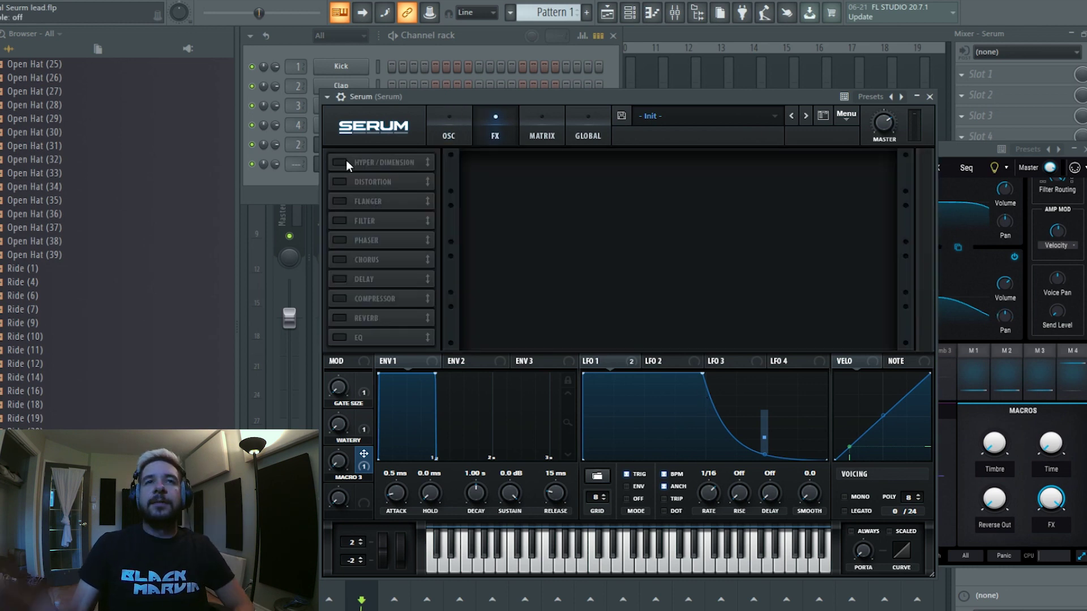
click(340, 162)
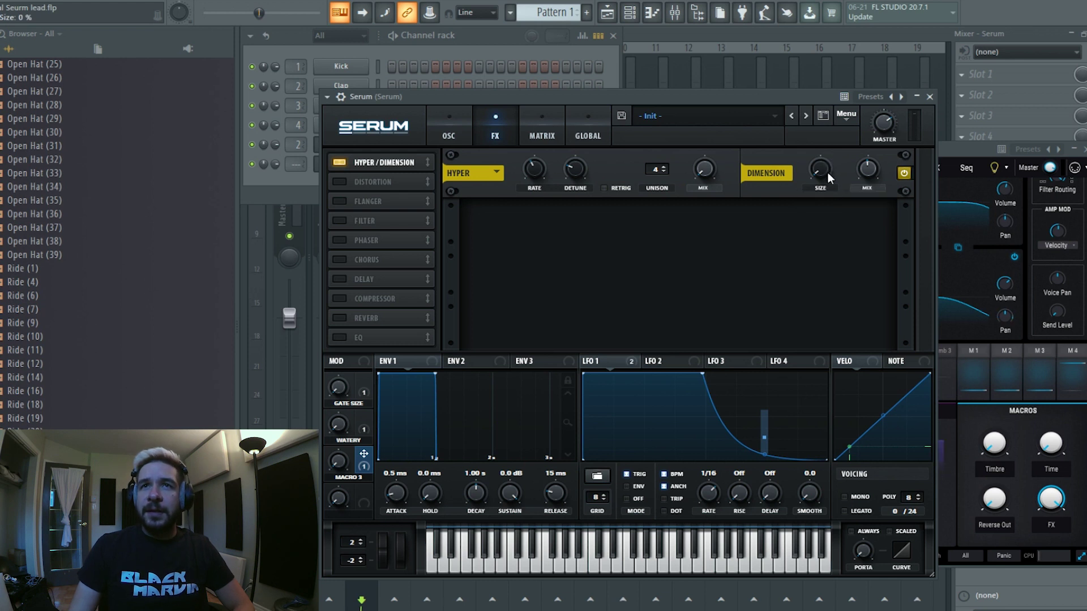
click(867, 169)
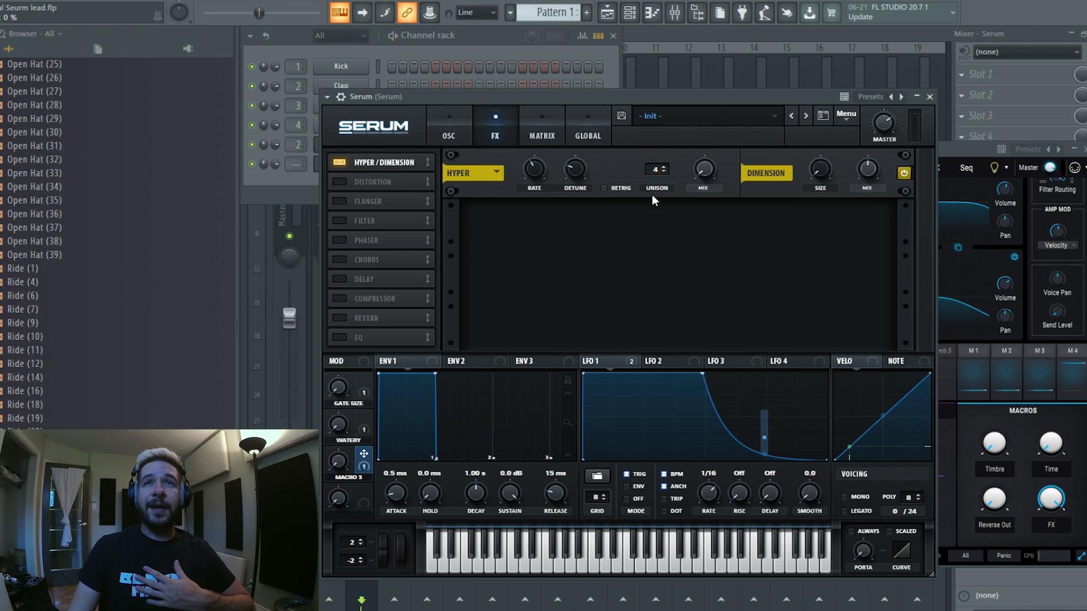
- Enable the Distortion effect and review its drive and mode list, keeping SoftClip
click(343, 183)
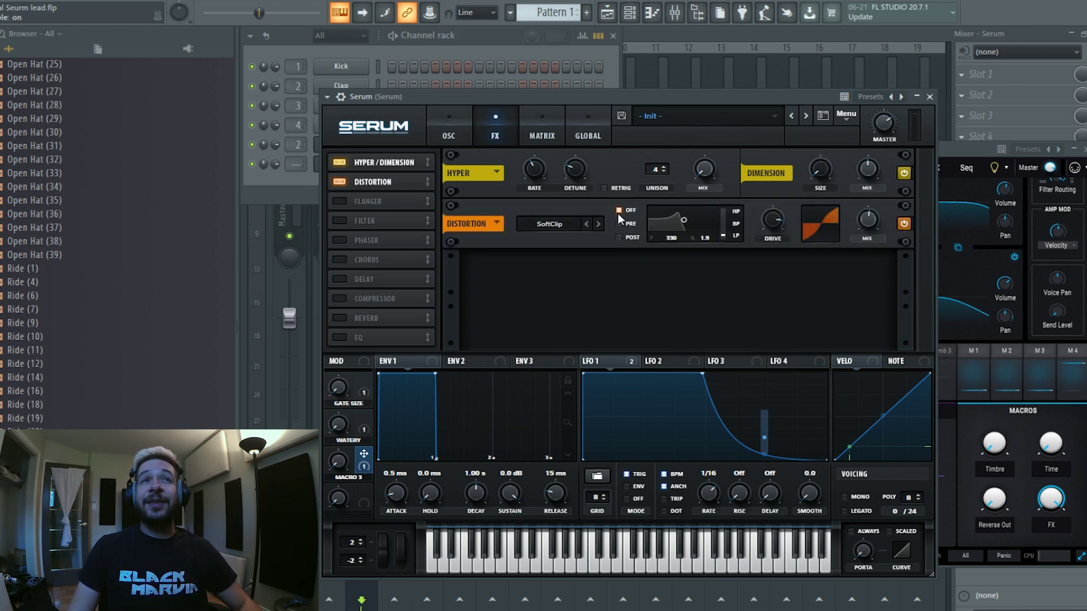
mouse_move(778, 224)
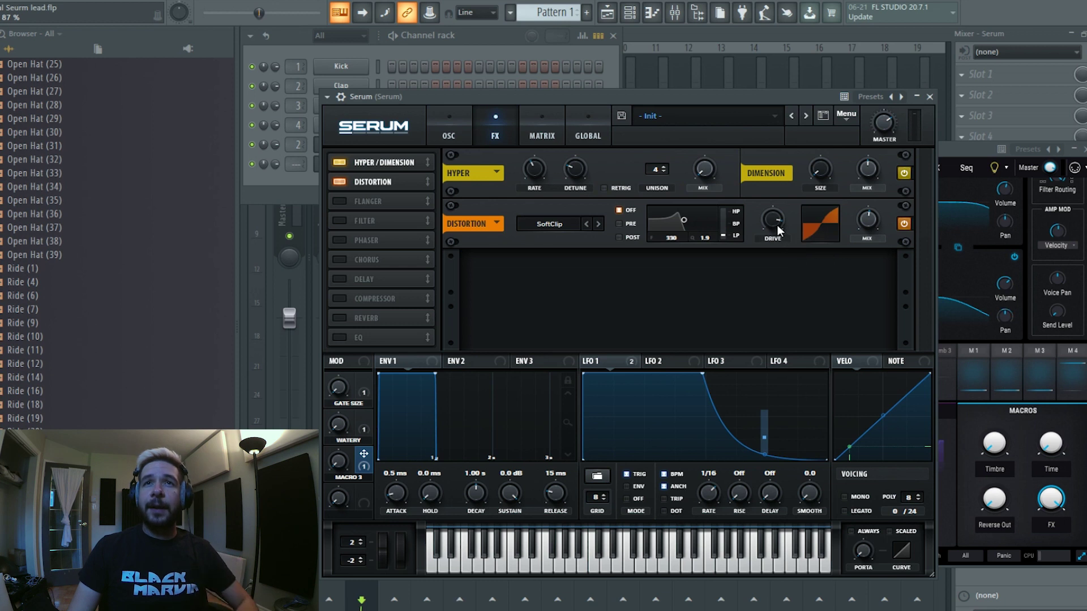
click(577, 225)
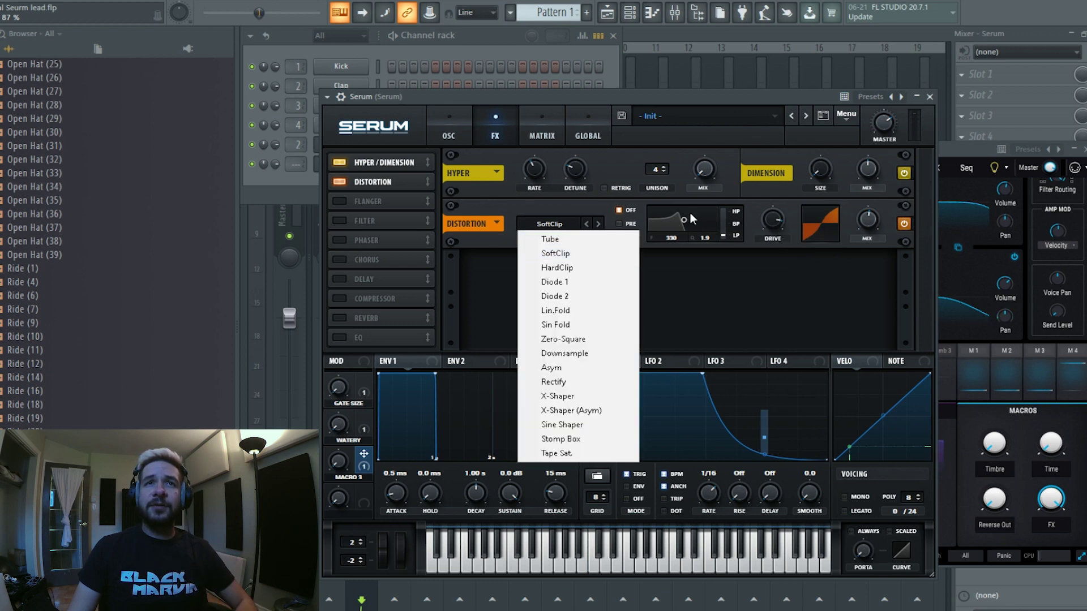
click(754, 202)
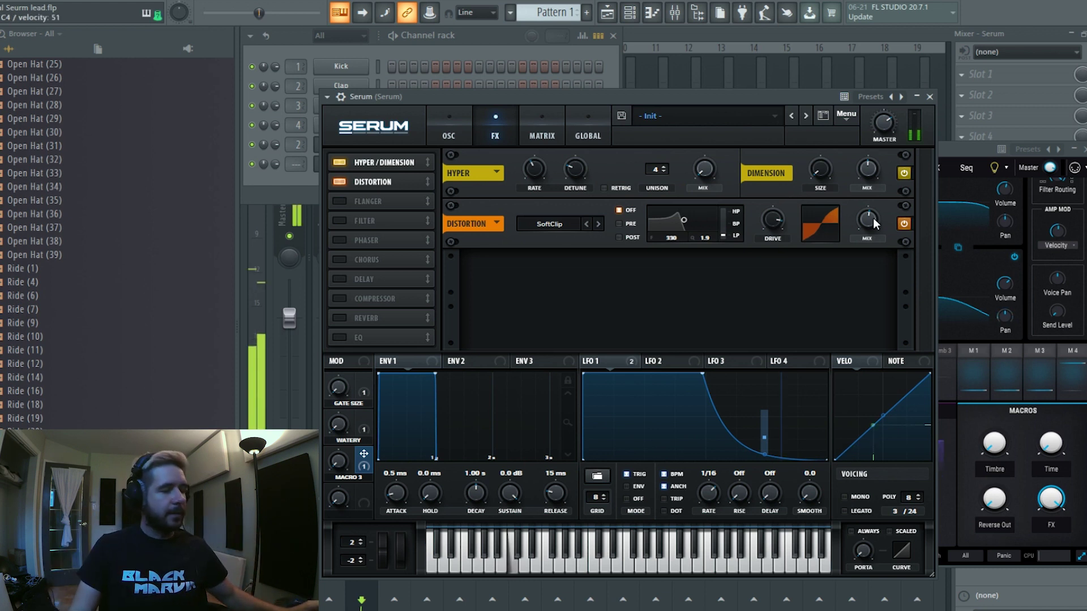
- Test the distortion mix at 100% and its drive, set the mix to 60%, and compare the sound with distortion bypassed
drag(870, 219, 863, 125)
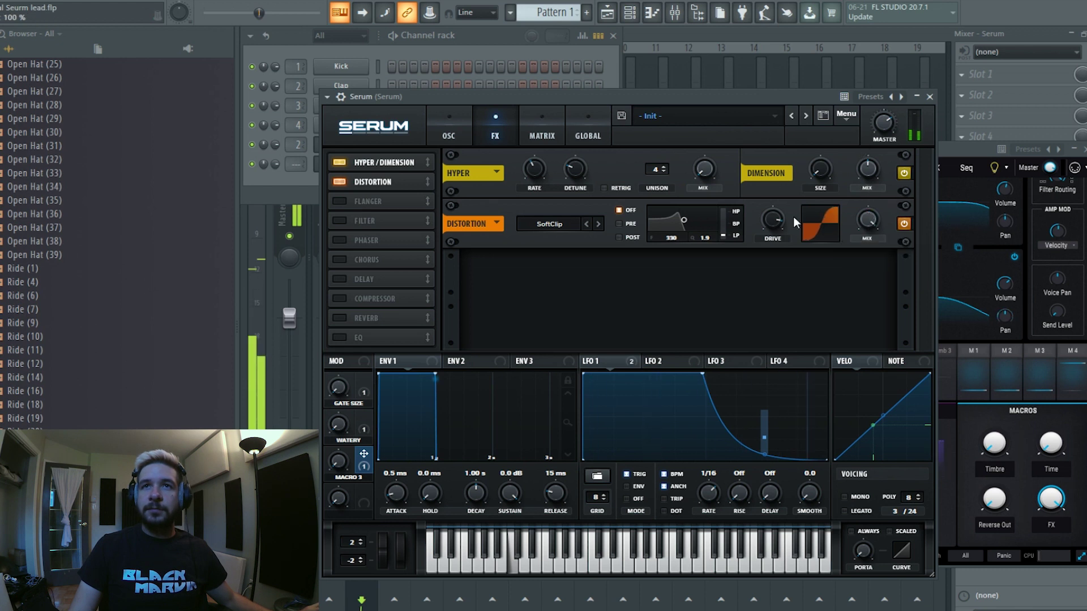
mouse_move(777, 221)
mouse_down()
mouse_move(780, 193)
mouse_move(778, 210)
mouse_up()
mouse_move(875, 233)
mouse_down()
mouse_move(847, 286)
mouse_move(844, 274)
mouse_move(895, 234)
mouse_up()
click(904, 225)
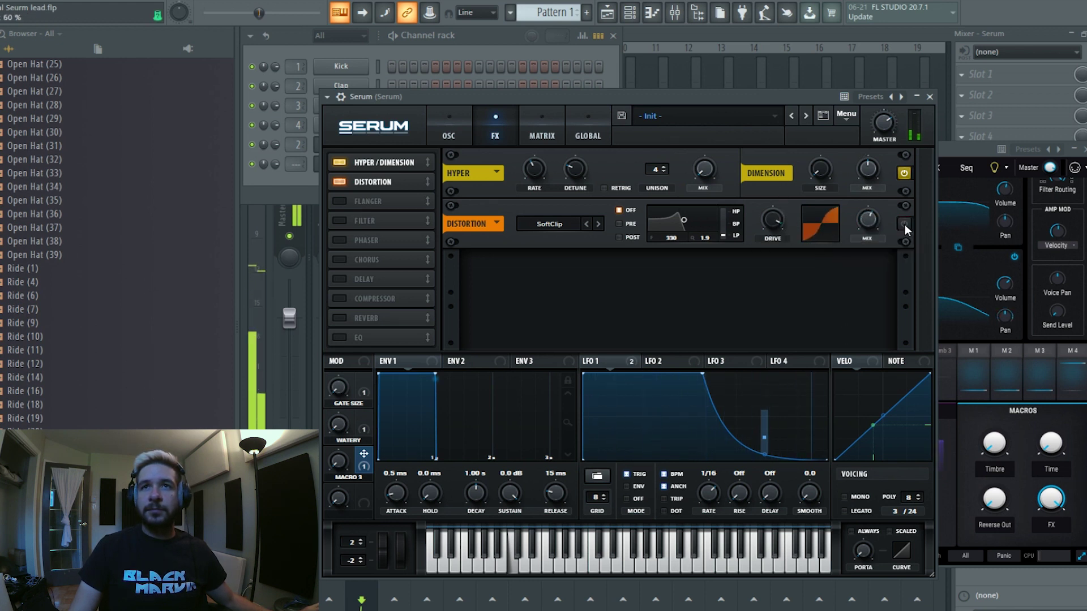
click(904, 224)
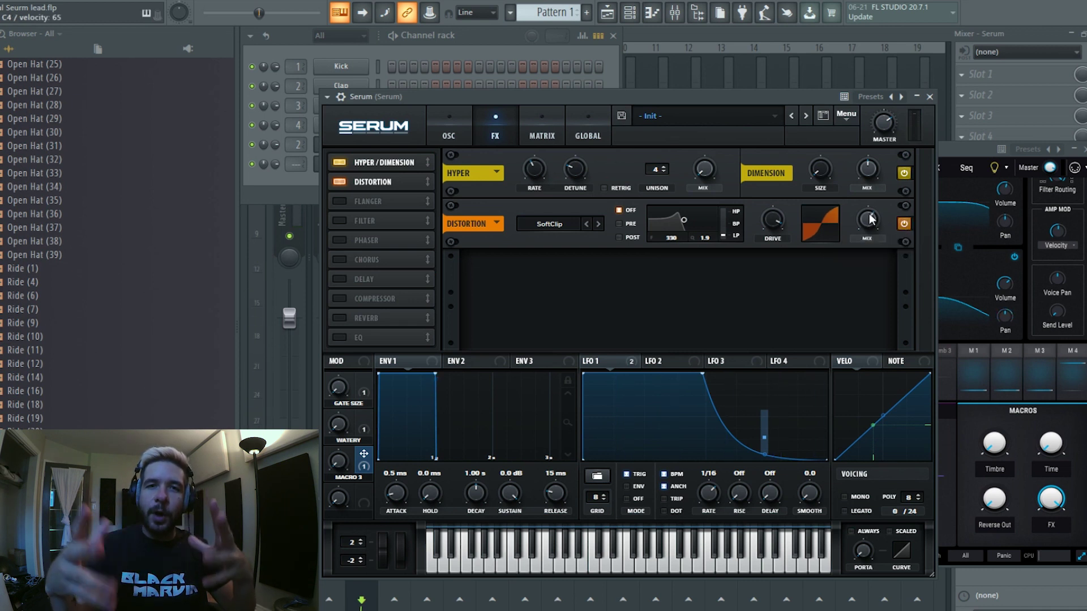
- Enable the Bandreject filter effect and the Chorus effect, and check the chorus rate
click(339, 221)
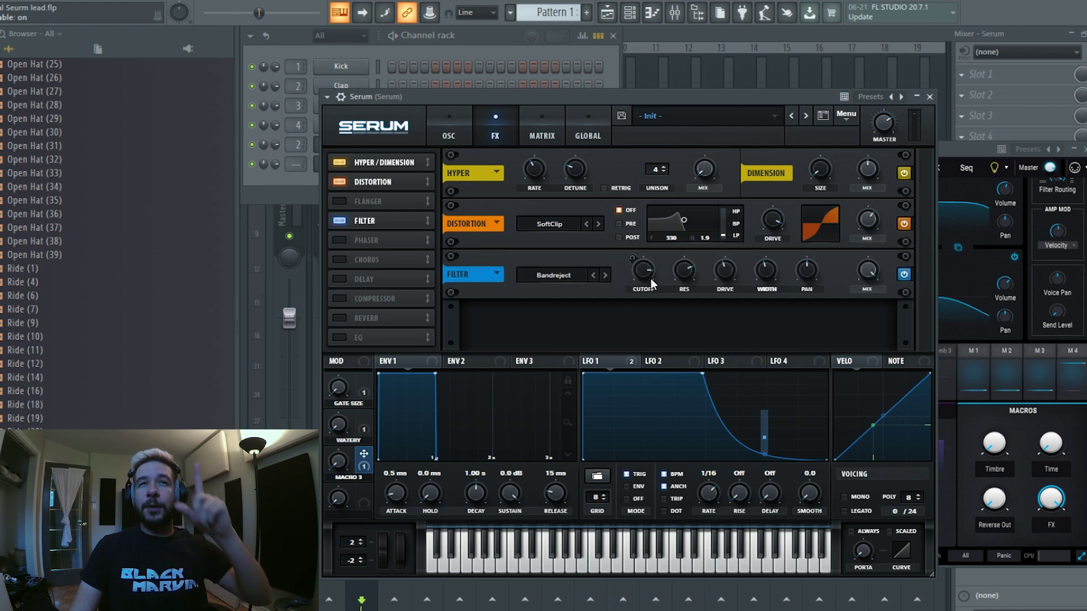
click(341, 261)
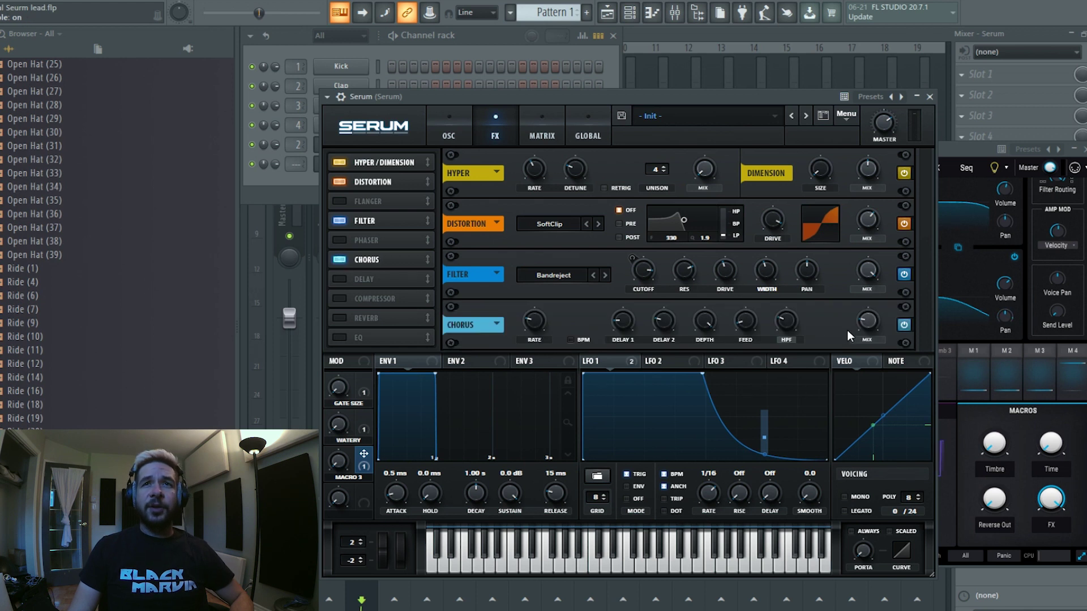
drag(541, 321, 537, 323)
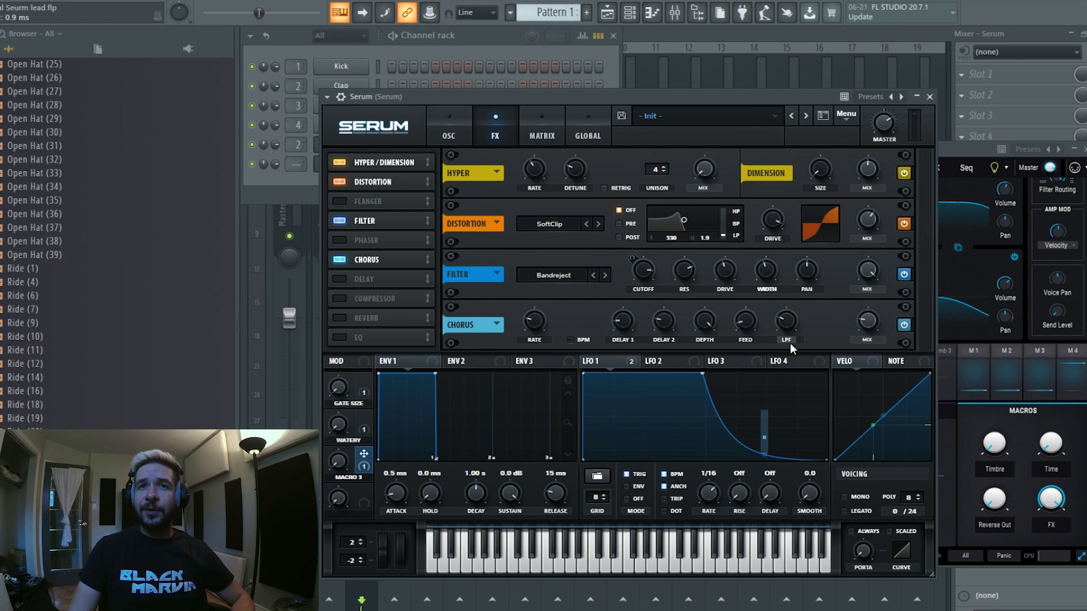
- Audition the chorus with its mix raised to 99%, and bring the mix back down
mouse_move(874, 323)
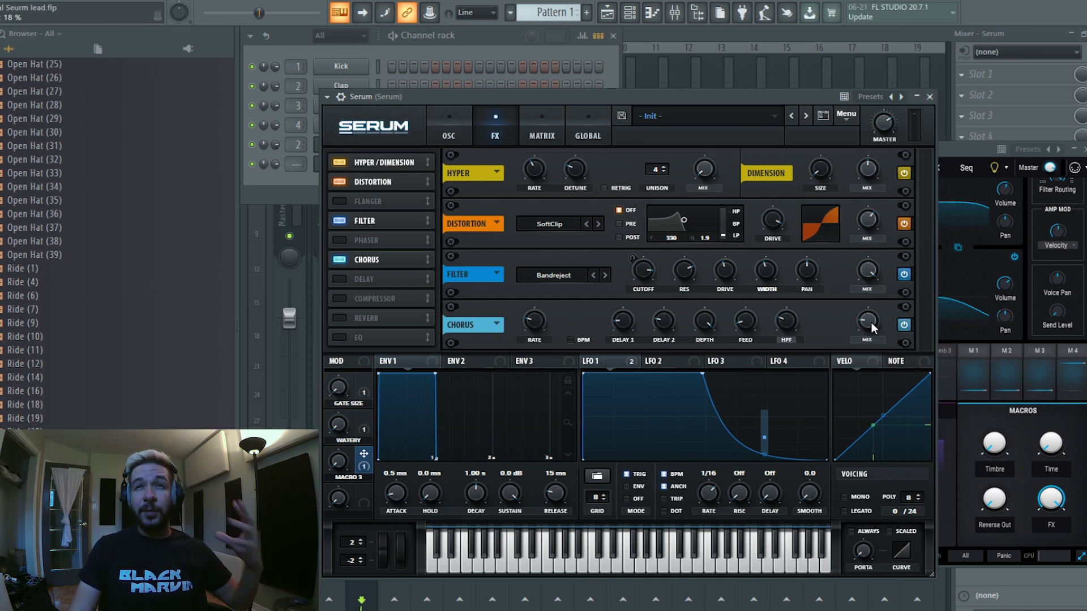
drag(871, 321, 882, 260)
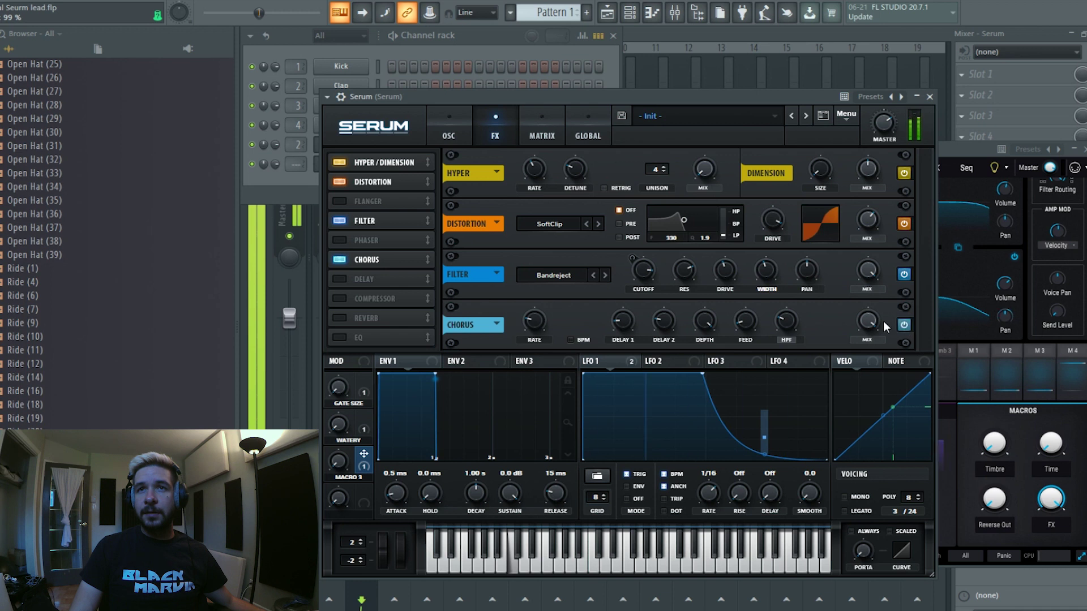
drag(870, 322, 871, 331)
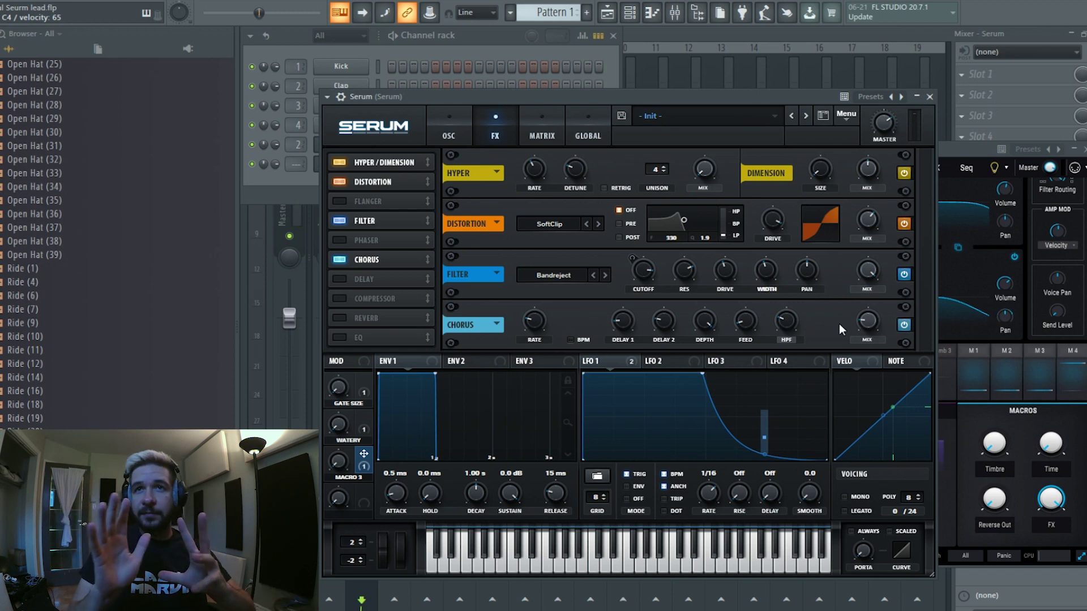
- Enable the Delay and Compressor effects, check the compressor's threshold, release and gain, and compare the sound with the compressor bypassed
click(340, 279)
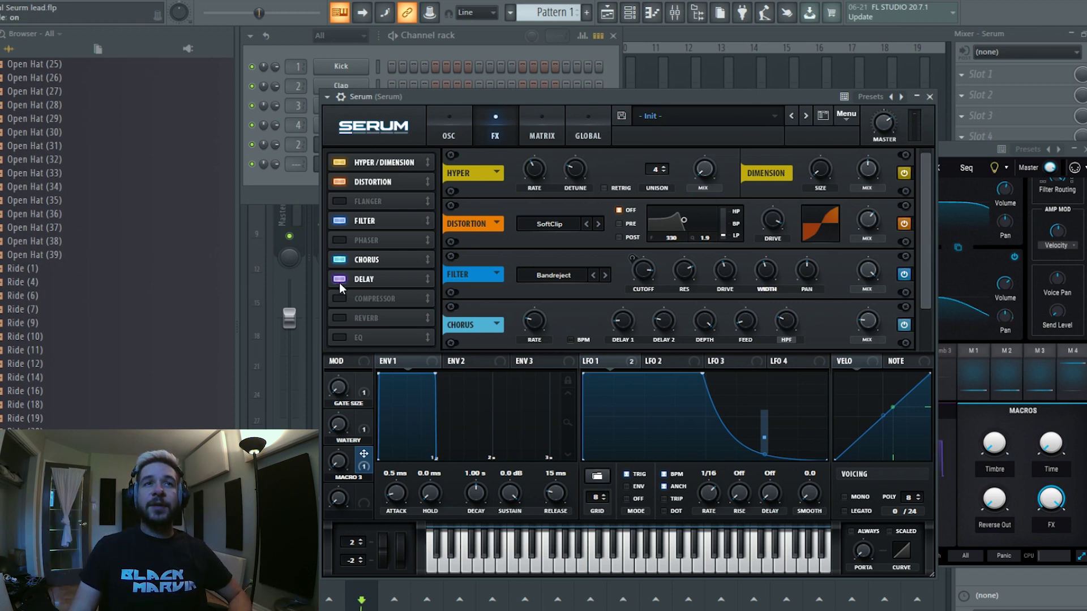
scroll(684, 314, down, 1)
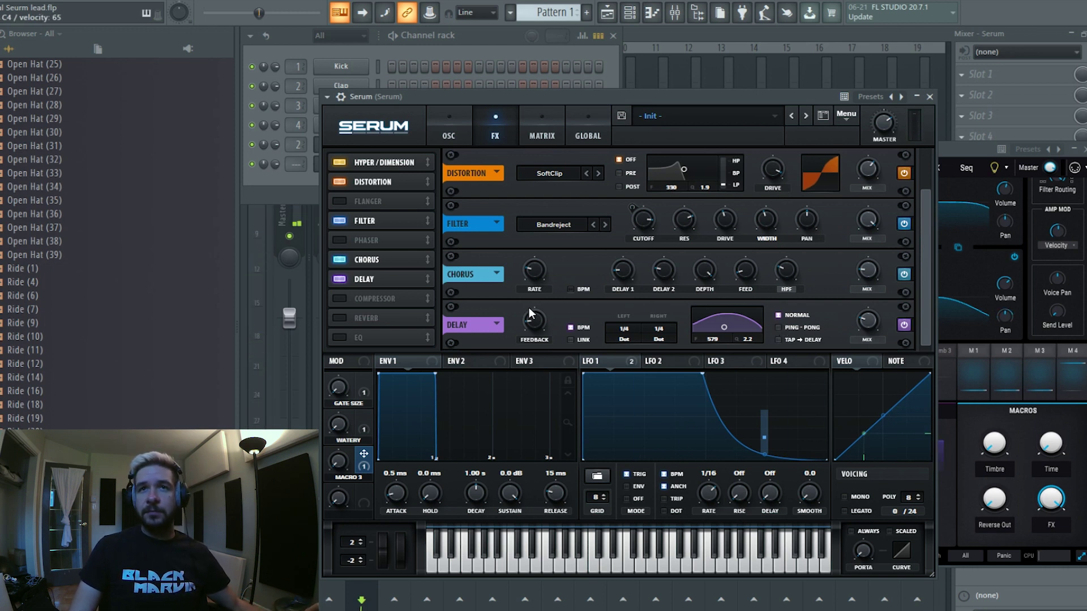
click(343, 297)
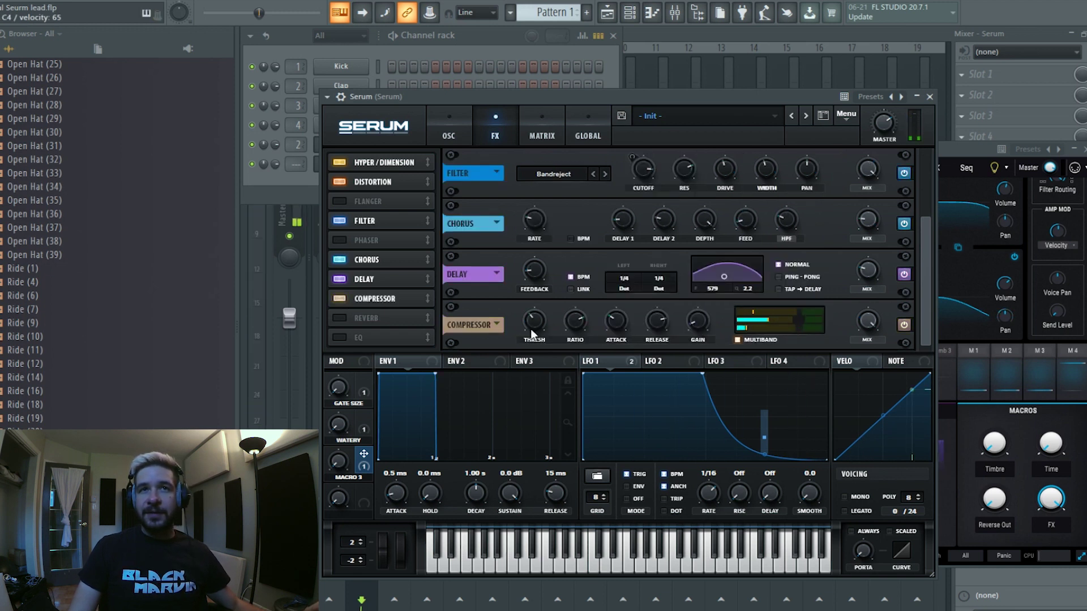
drag(532, 329, 533, 326)
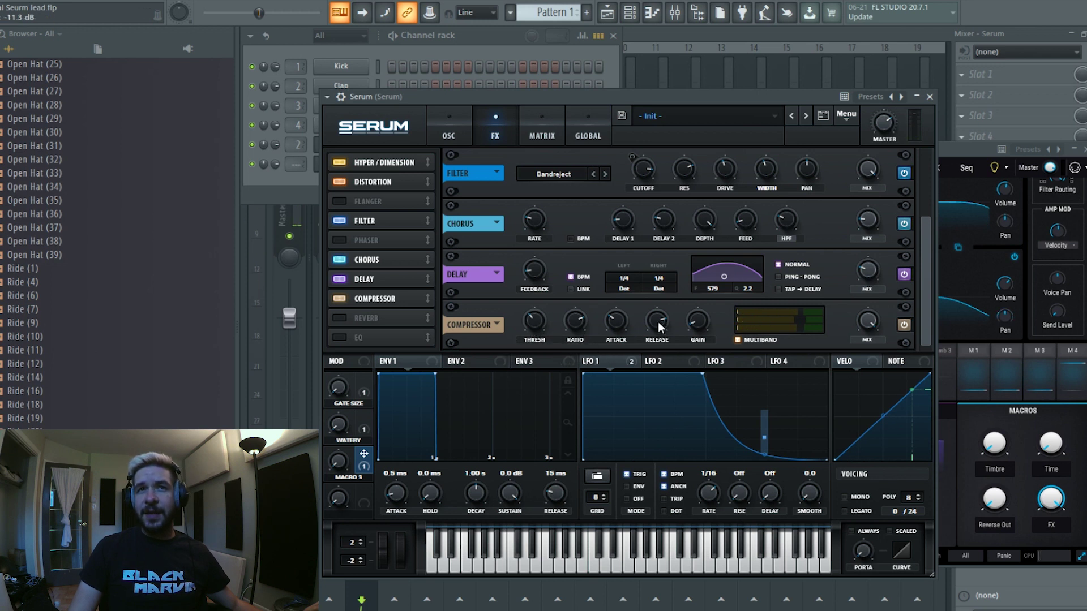
mouse_move(658, 323)
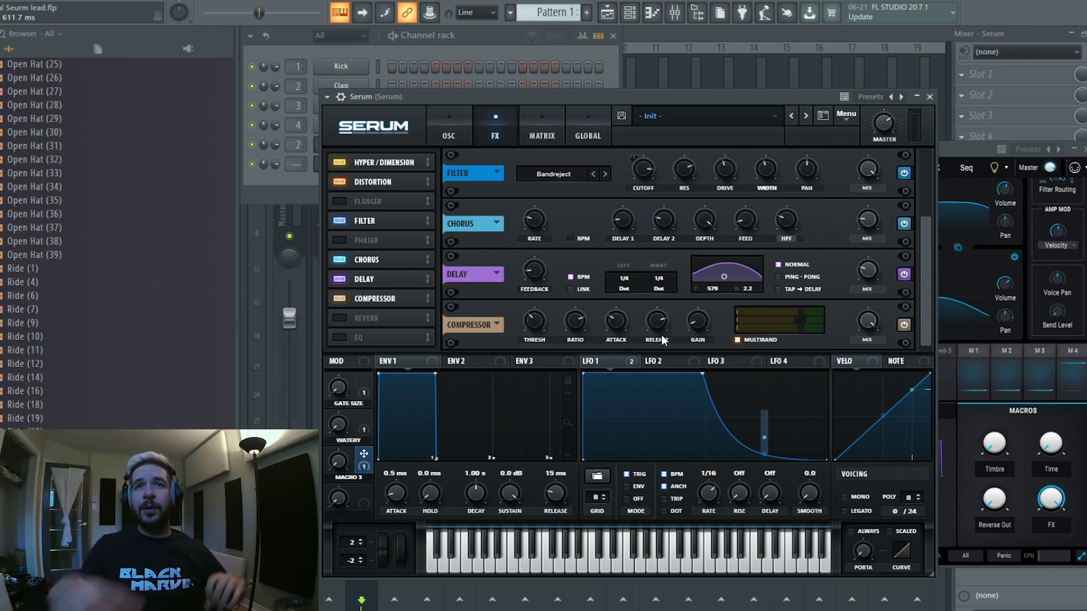
click(696, 320)
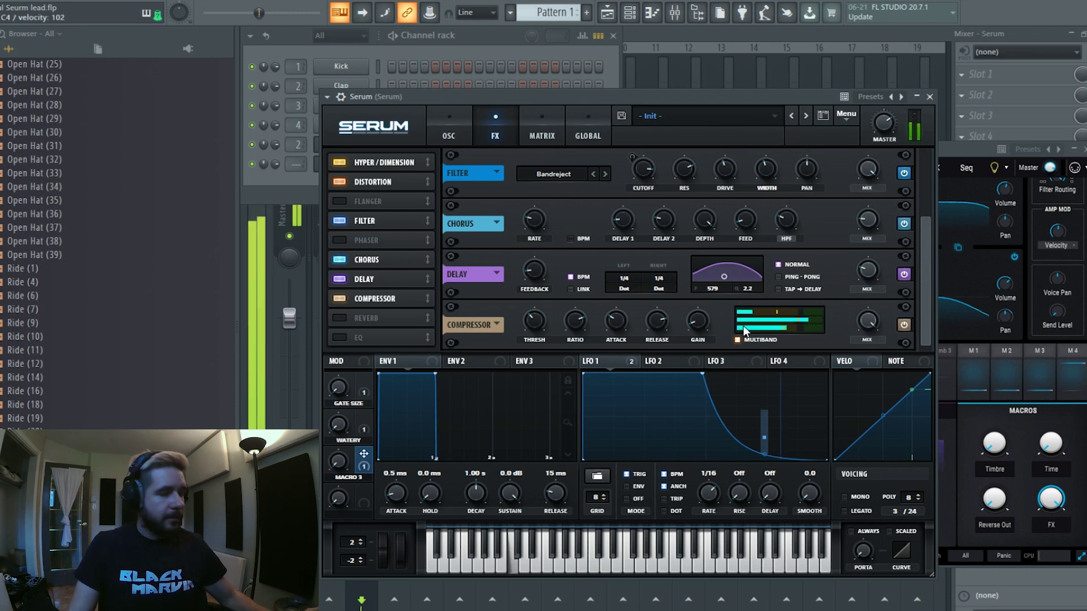
click(340, 299)
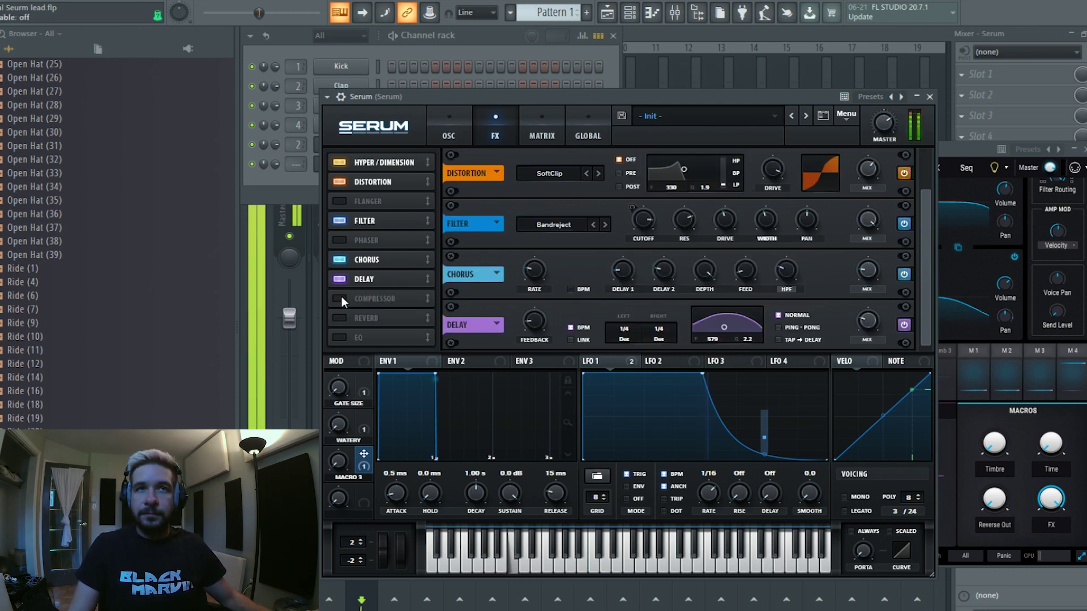
click(342, 297)
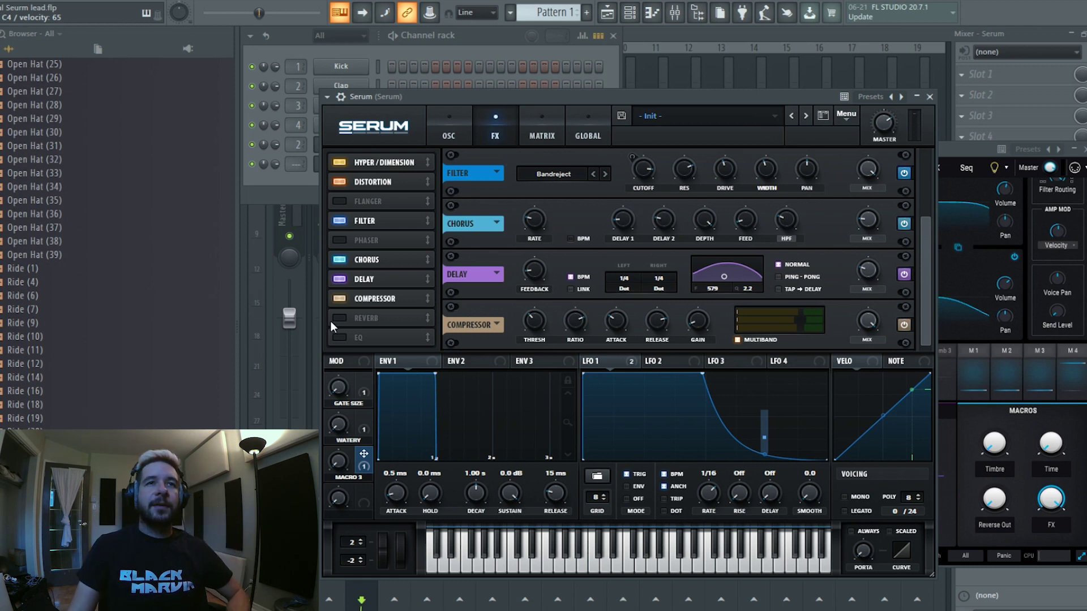
- Enable the Reverb effect, check its mix, and enable the EQ effect
click(347, 317)
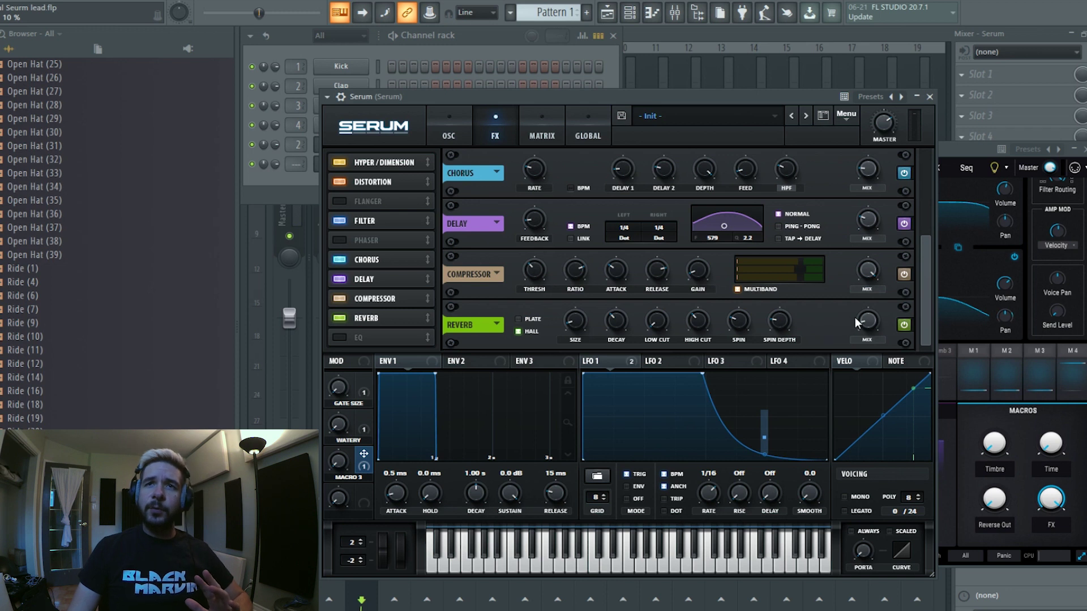
mouse_move(869, 324)
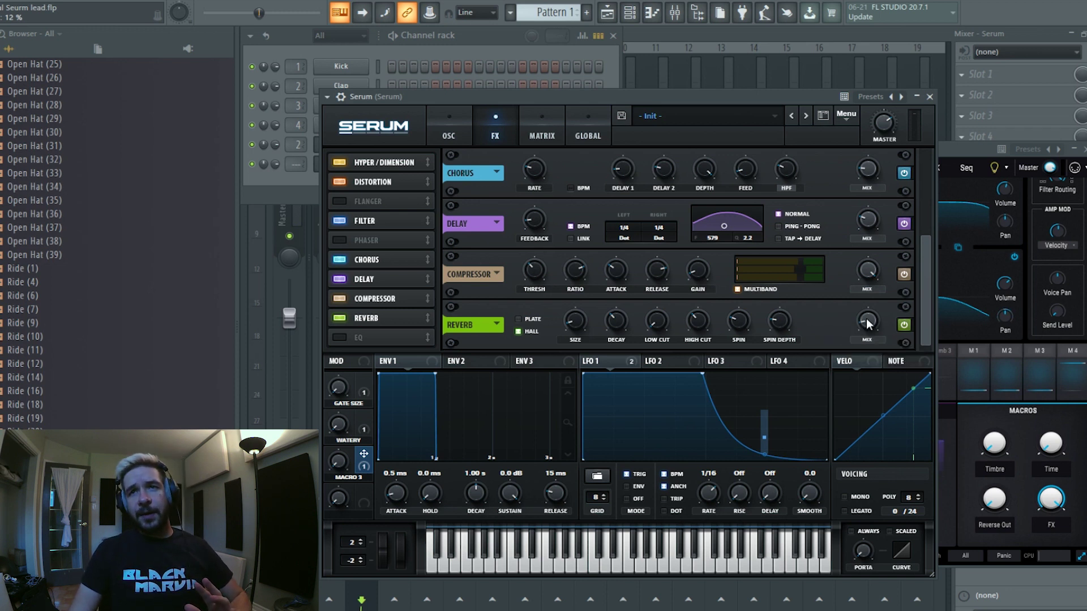
click(340, 337)
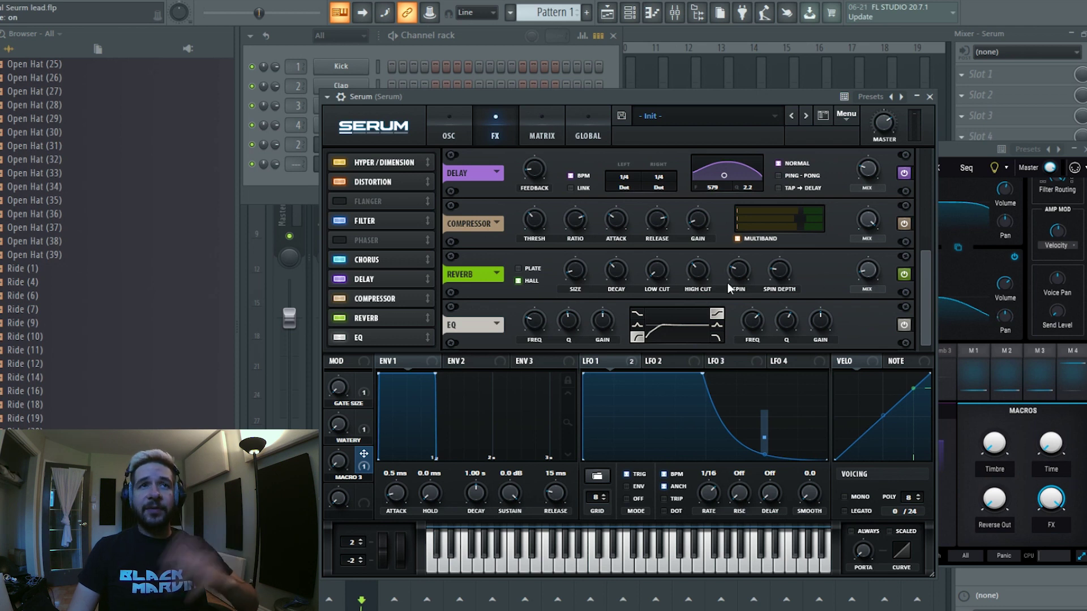
- Keep the filter effect on Bandreject, set its mix to 0%, and assign the Watery macro to that mix at 100% depth
scroll(725, 270, up, 2)
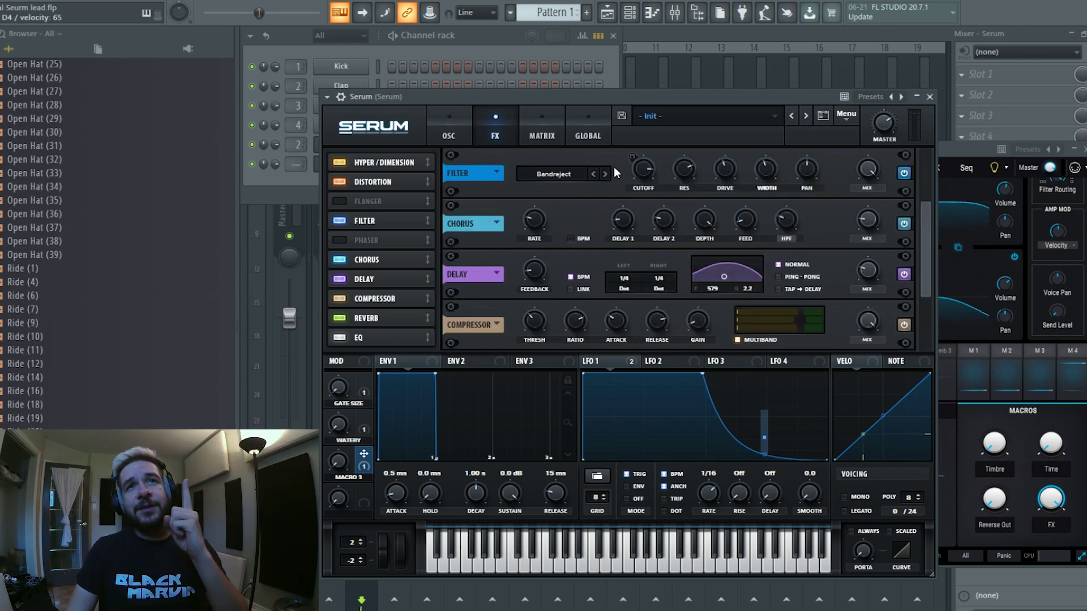
click(561, 176)
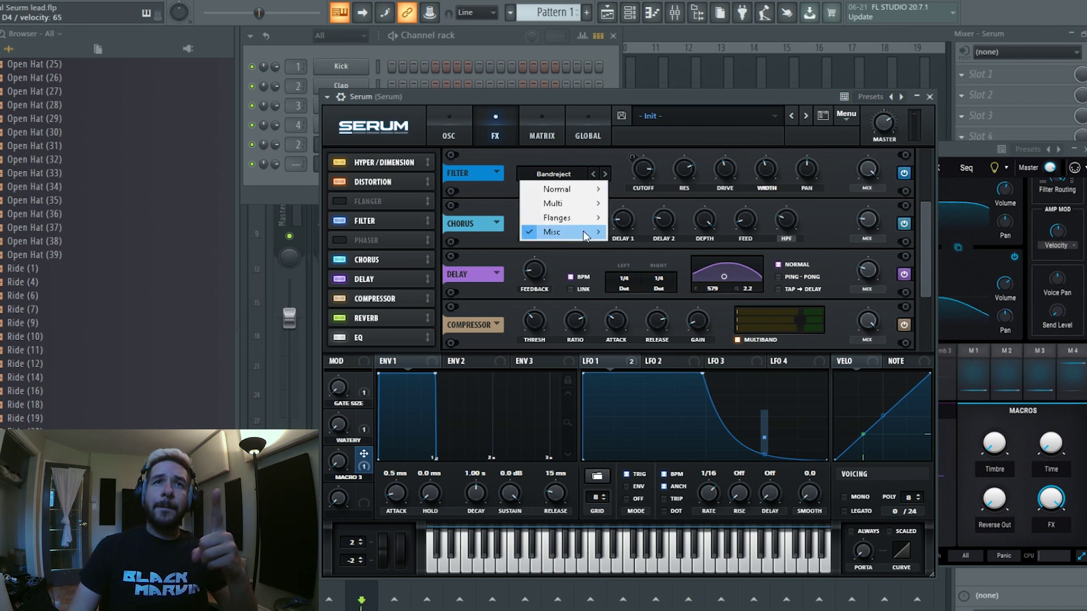
click(666, 164)
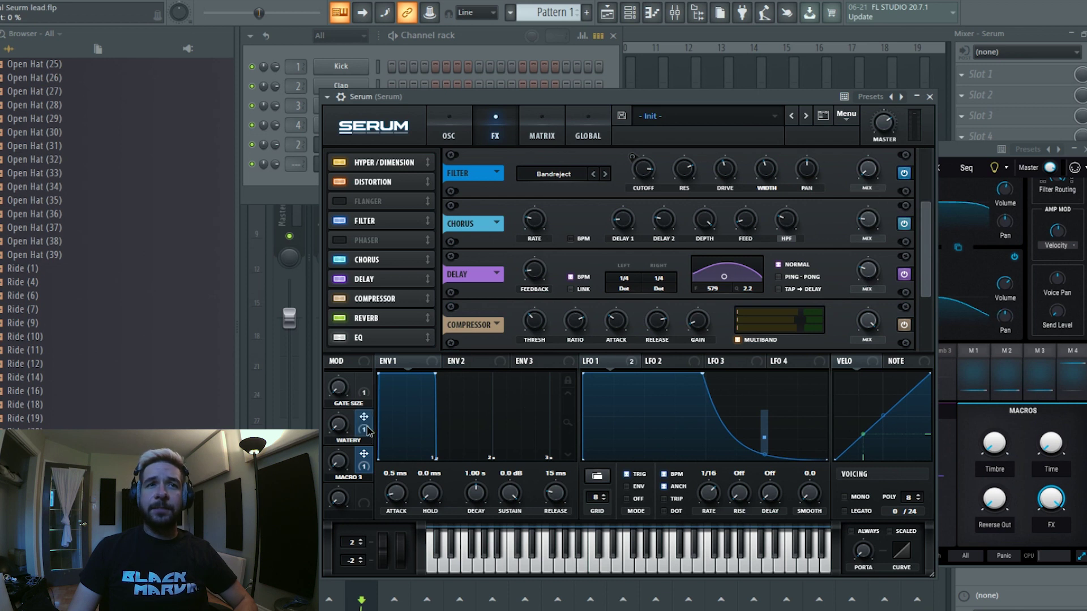
drag(364, 418, 867, 170)
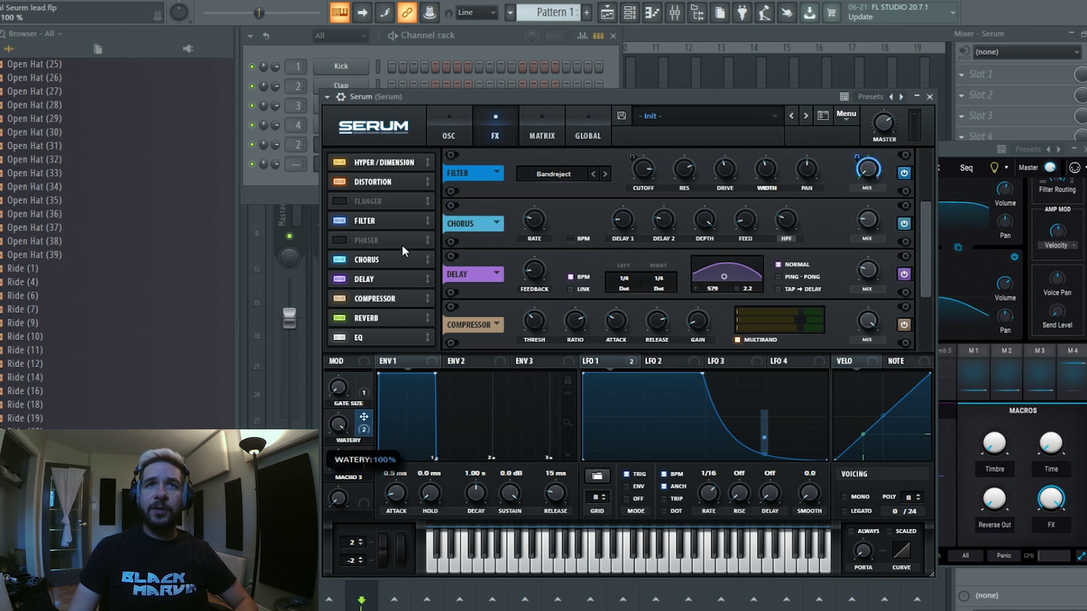
- Review the modulation matrix routings, the Chaos 1 sample-and-hold settings, and the filter effect's cutoff
click(543, 134)
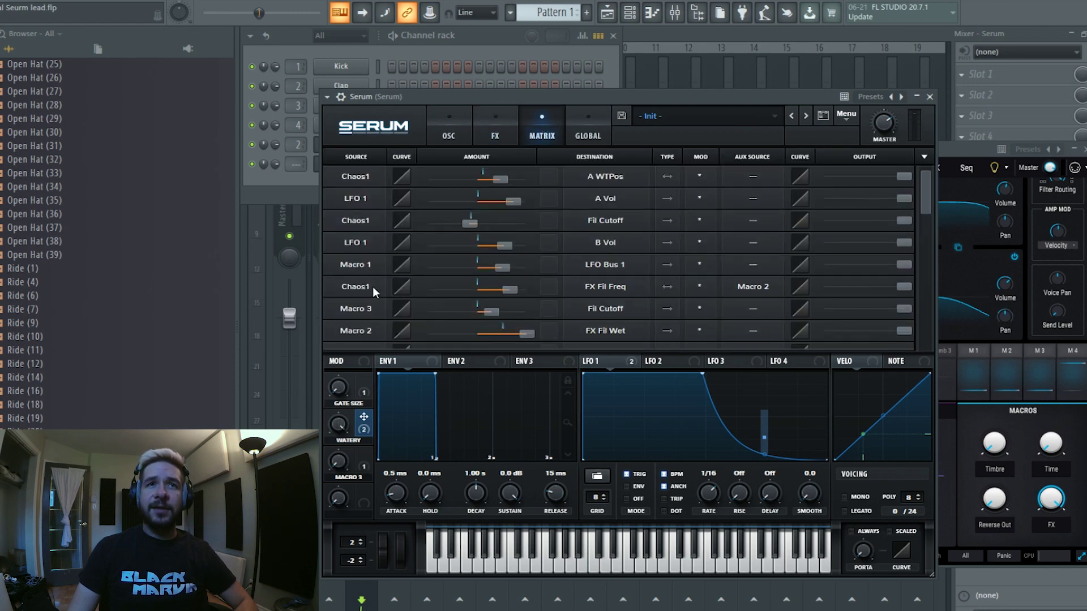
click(587, 123)
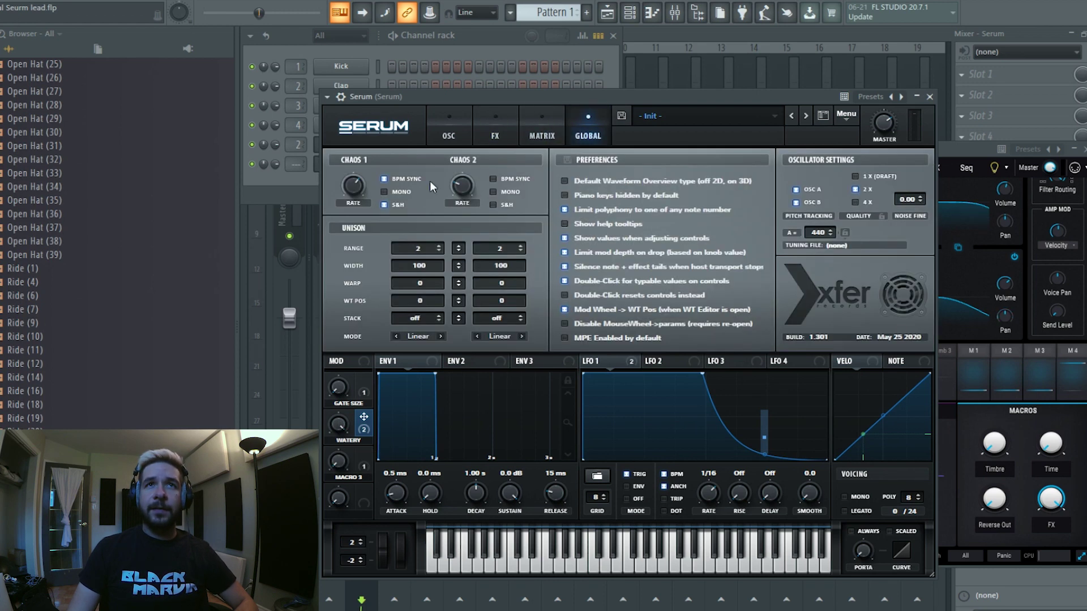
click(538, 114)
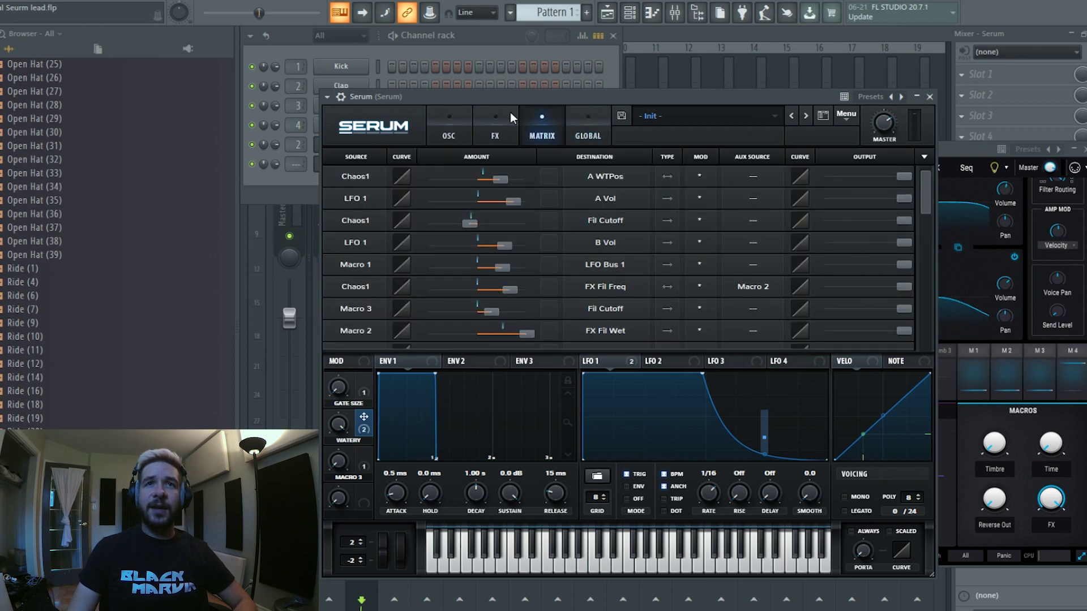
click(497, 125)
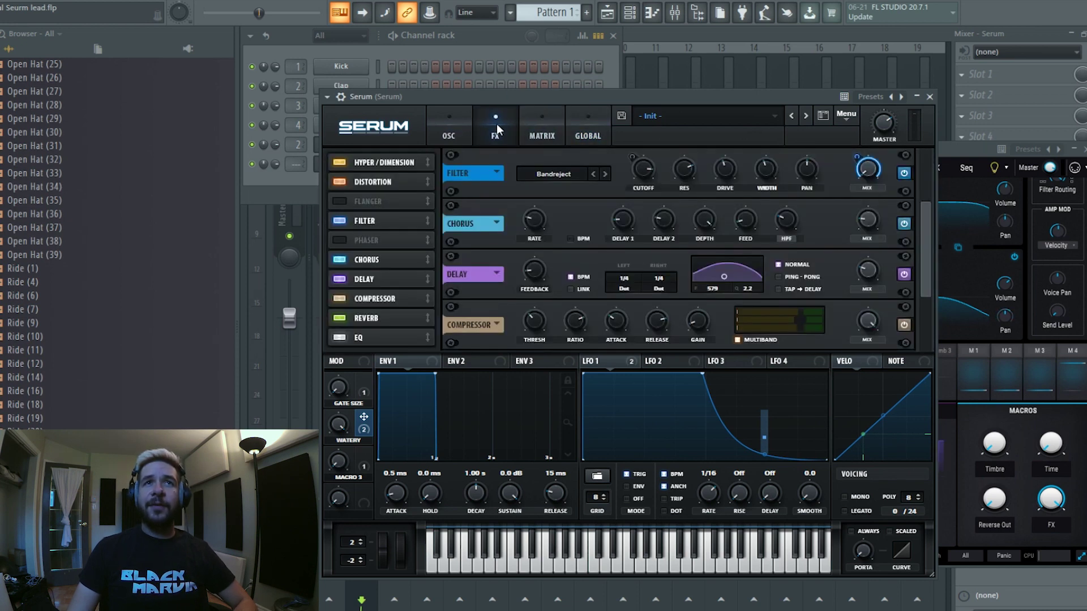
click(645, 166)
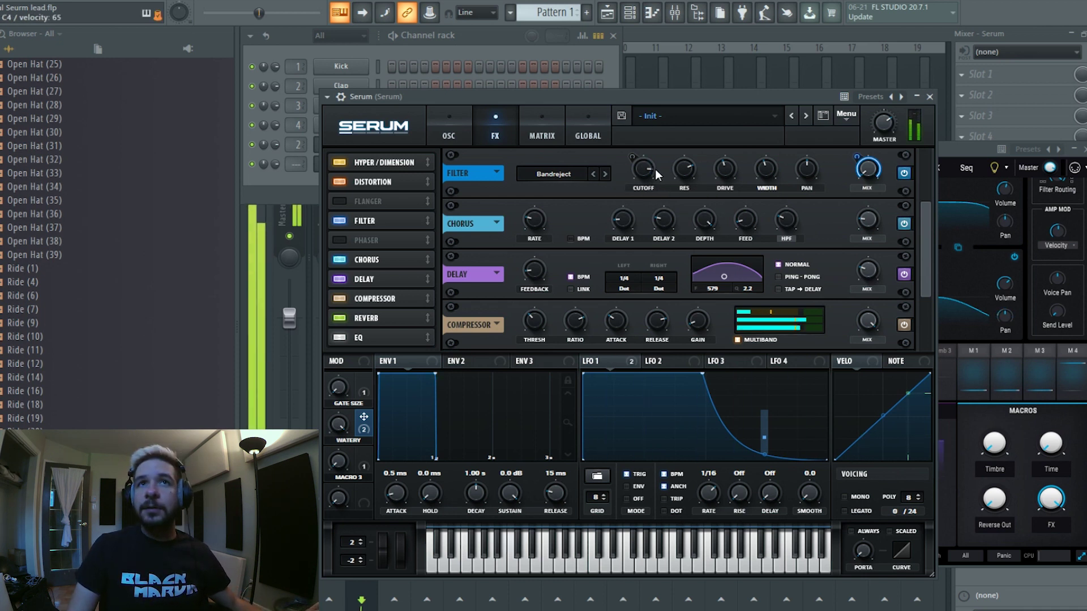
click(543, 135)
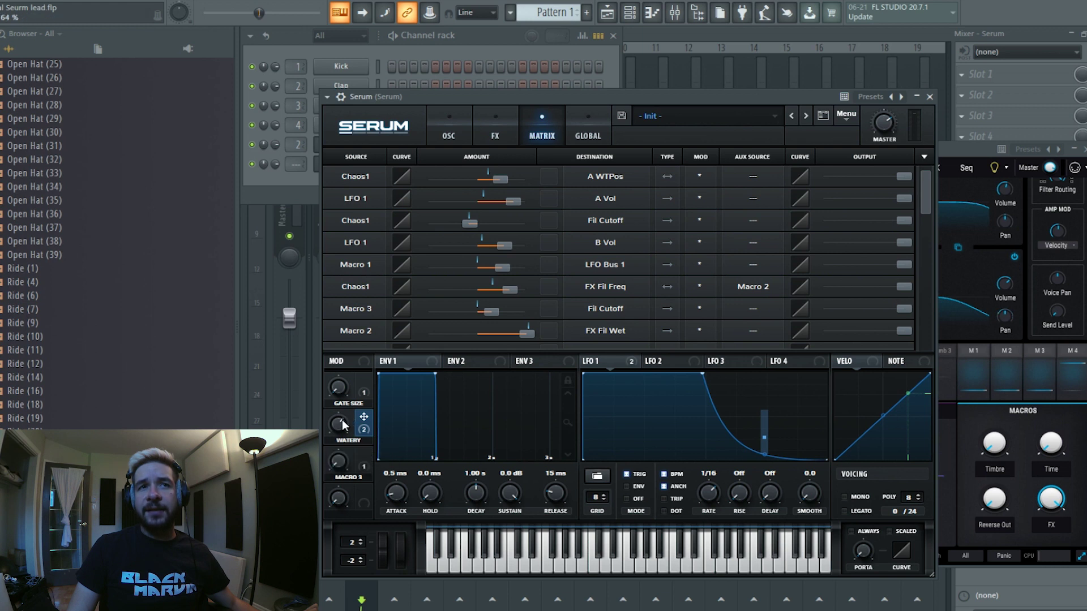
- Raise the Watery macro to 100% and compare the sound with the macro turned down and back up
drag(341, 421, 450, 210)
click(495, 131)
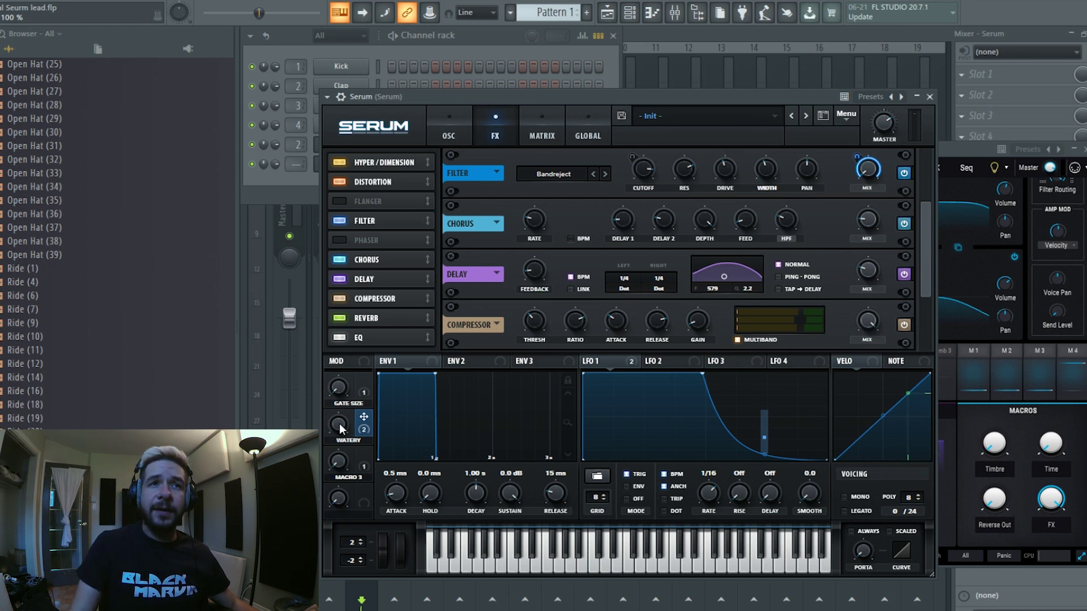
drag(340, 425, 334, 420)
drag(337, 423, 319, 525)
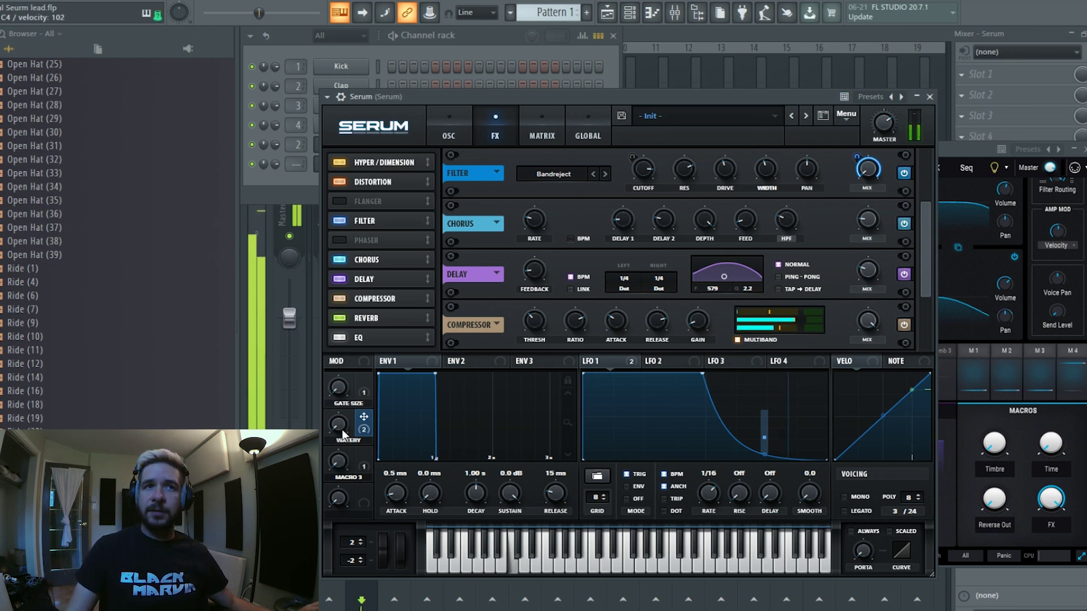
drag(342, 429, 342, 315)
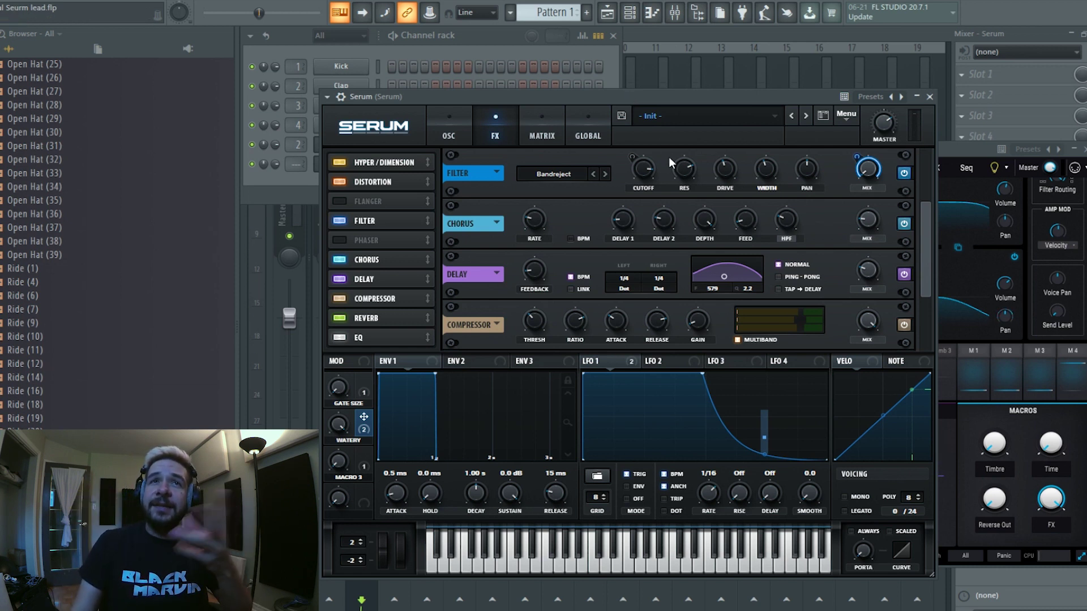
- Audition the Bandreject filter effect at a lower cutoff, and raise the cutoff again
mouse_move(644, 167)
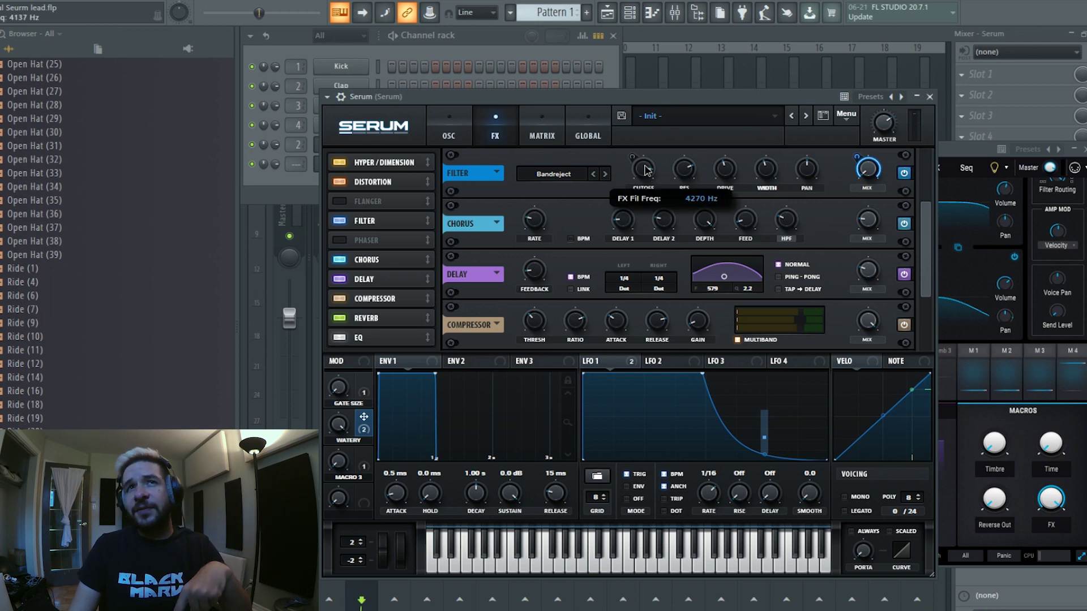
drag(642, 168, 653, 168)
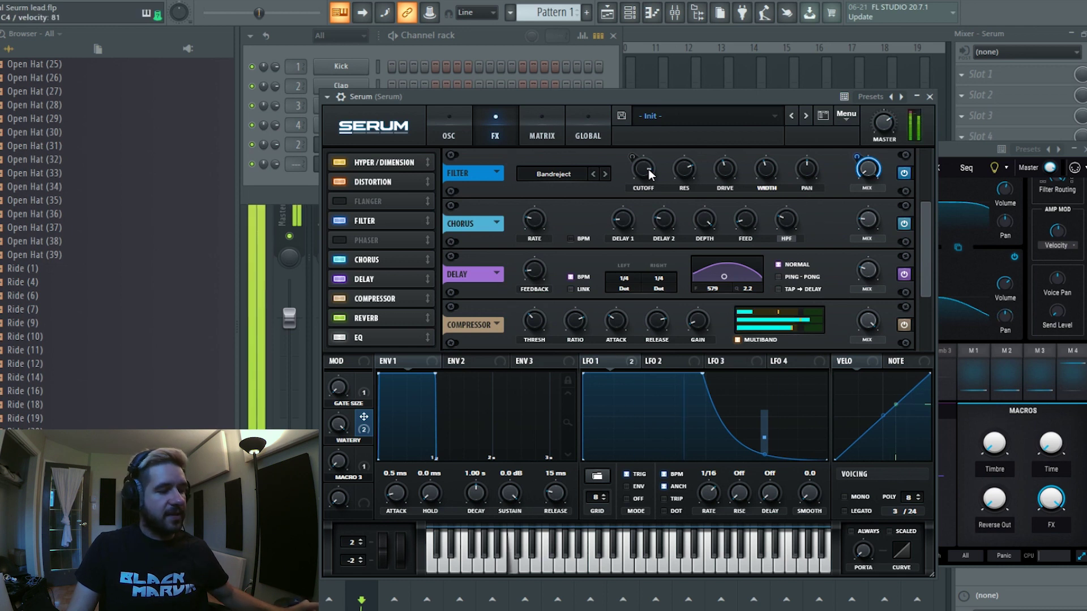
drag(649, 169, 641, 242)
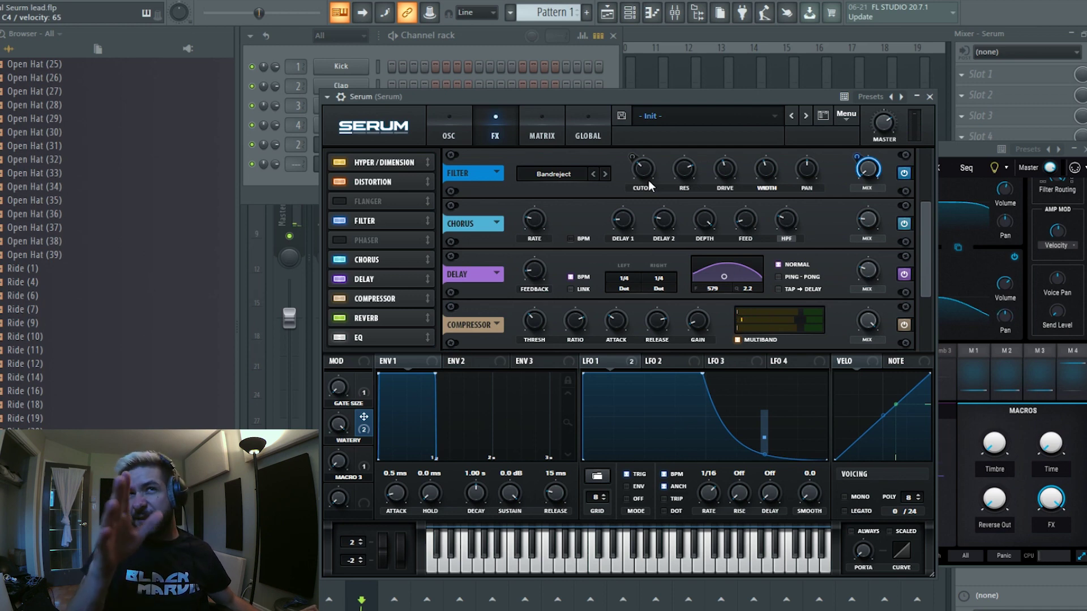
drag(638, 178, 655, 105)
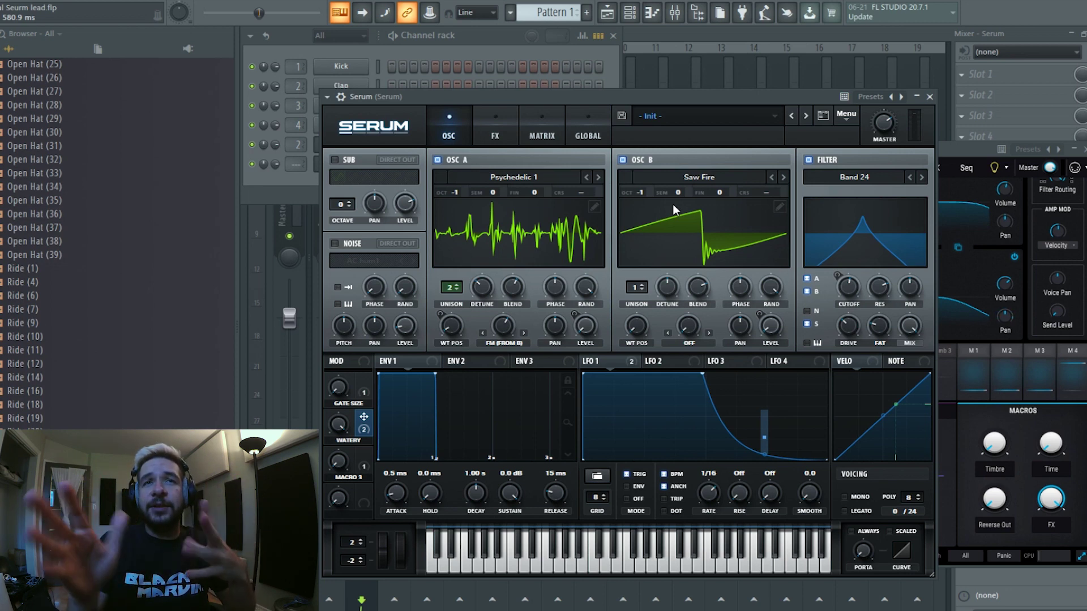
- Audition the Ghosthack Psychedelic wavetables on oscillator A one after another, going through Psychedelic 2, 3 and 4 and beyond
click(529, 175)
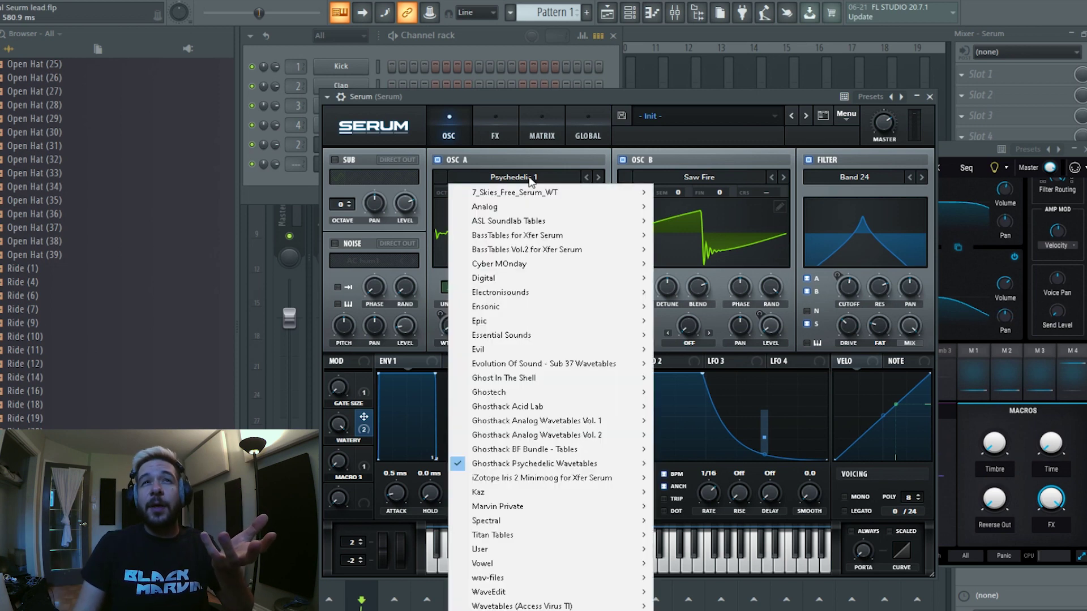
click(579, 151)
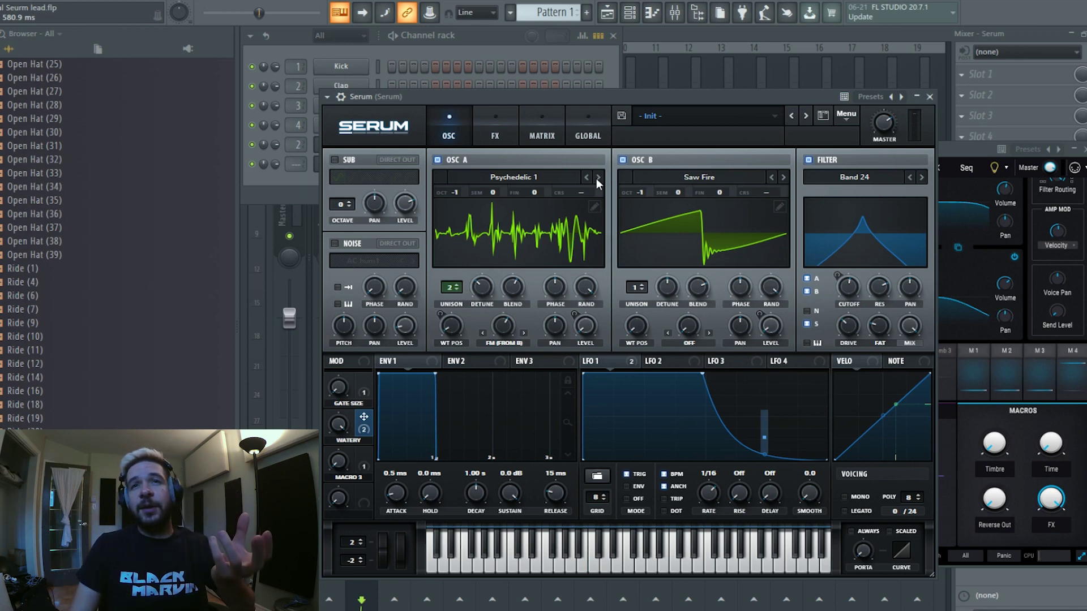
click(597, 178)
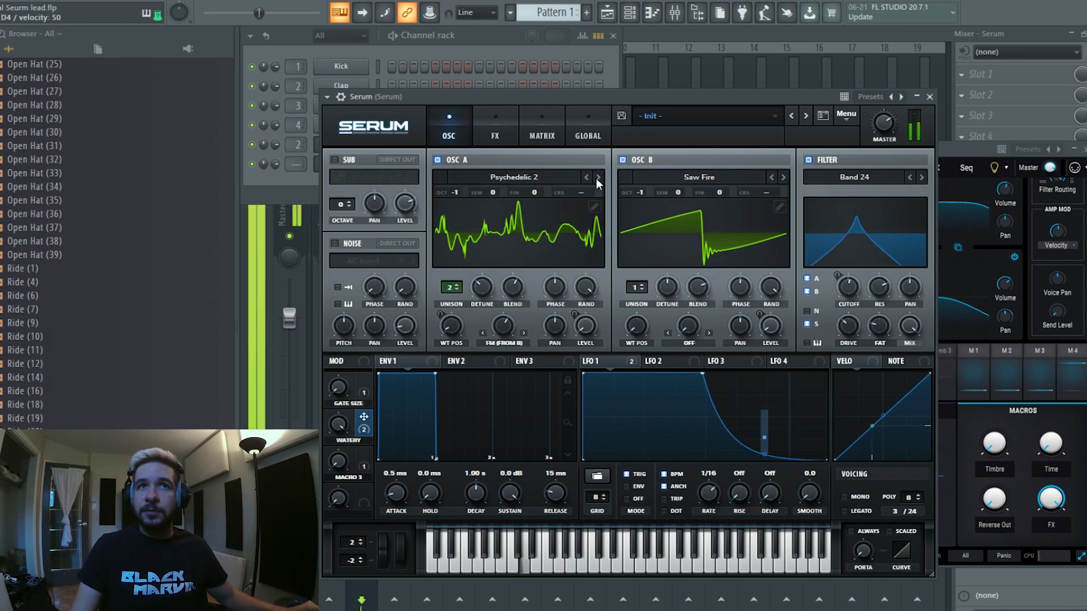
click(597, 178)
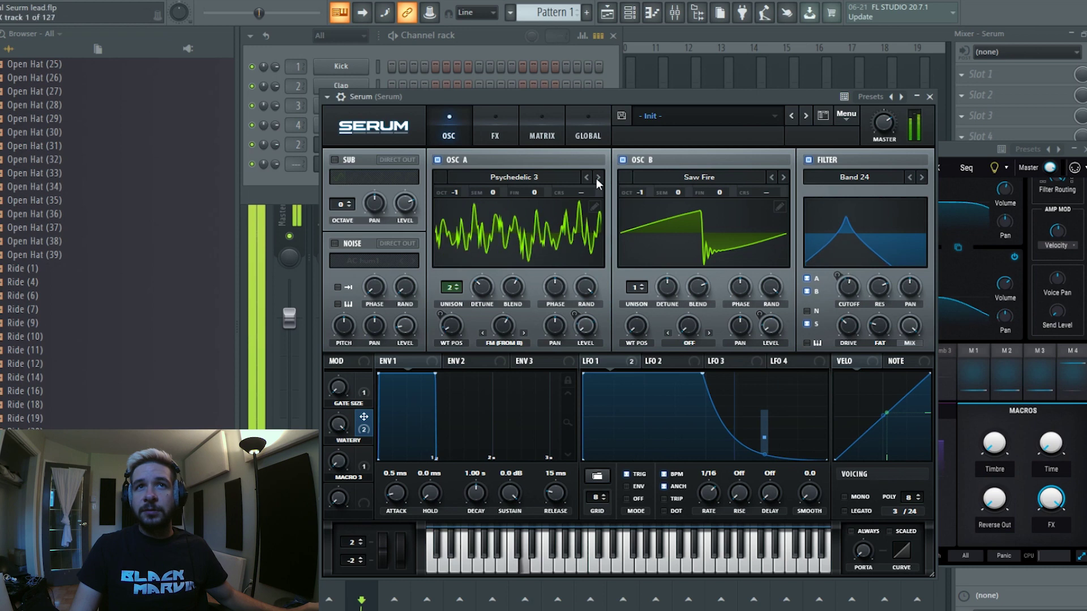
click(597, 178)
click(597, 177)
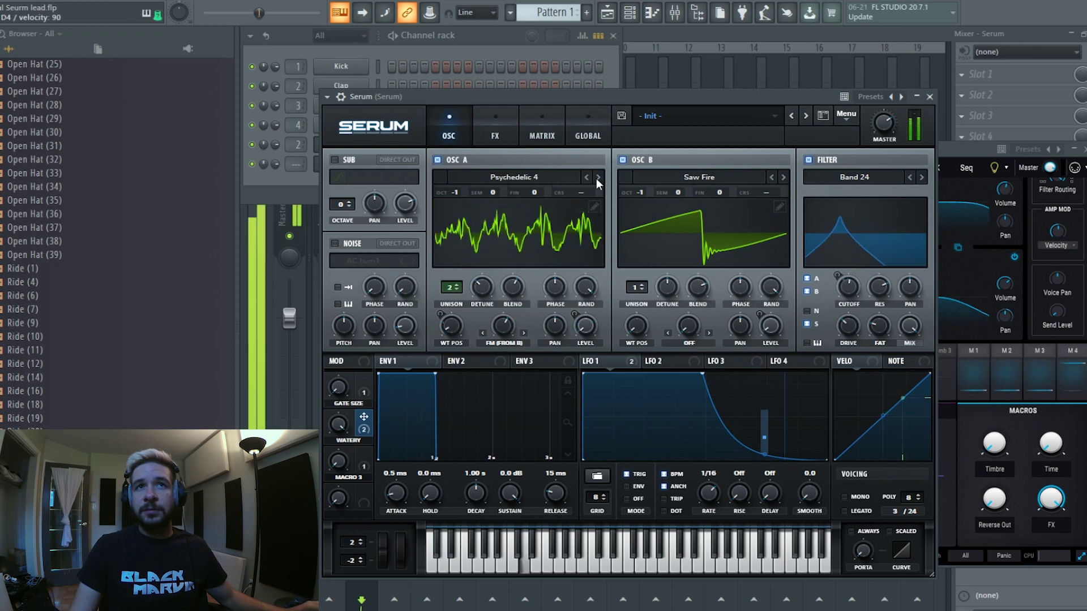
click(597, 177)
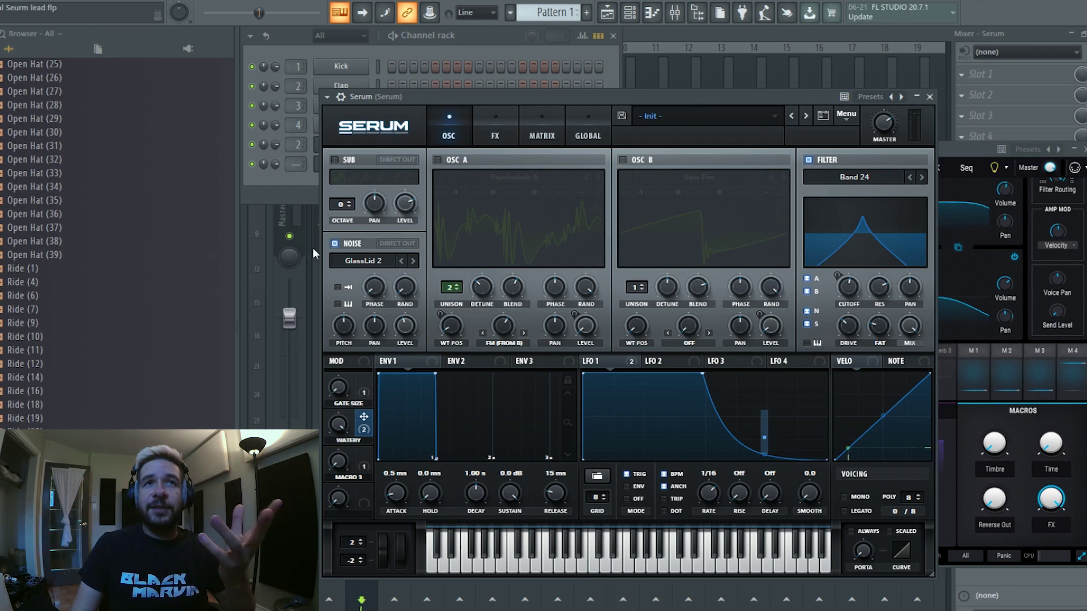
- Keep GlassLid 2 from Attacks_Misc as the noise oscillator's sample and adjust the noise pitch
click(358, 262)
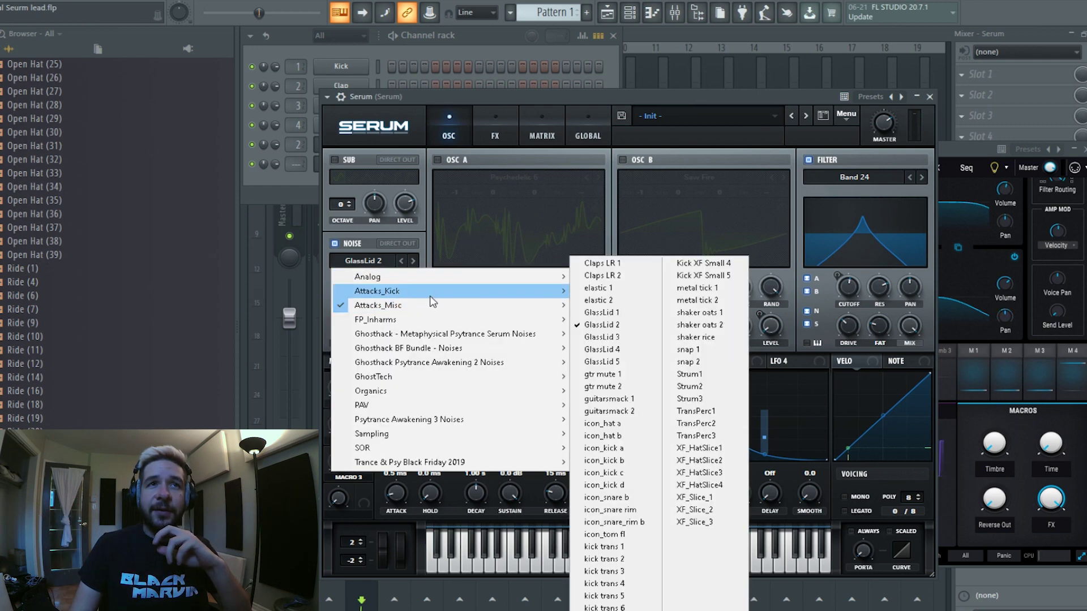
mouse_move(447, 305)
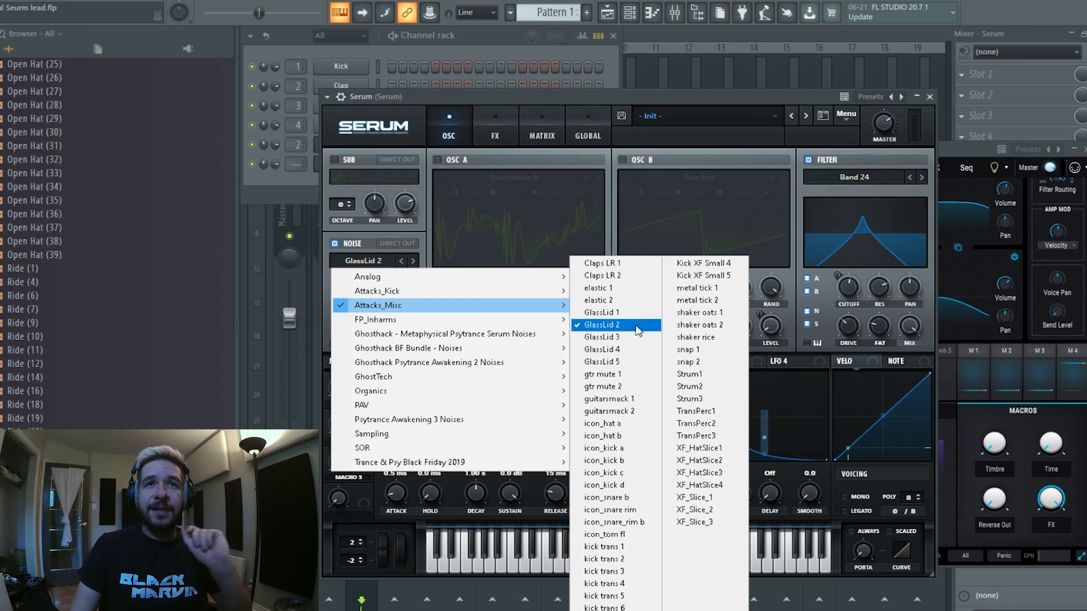
click(473, 97)
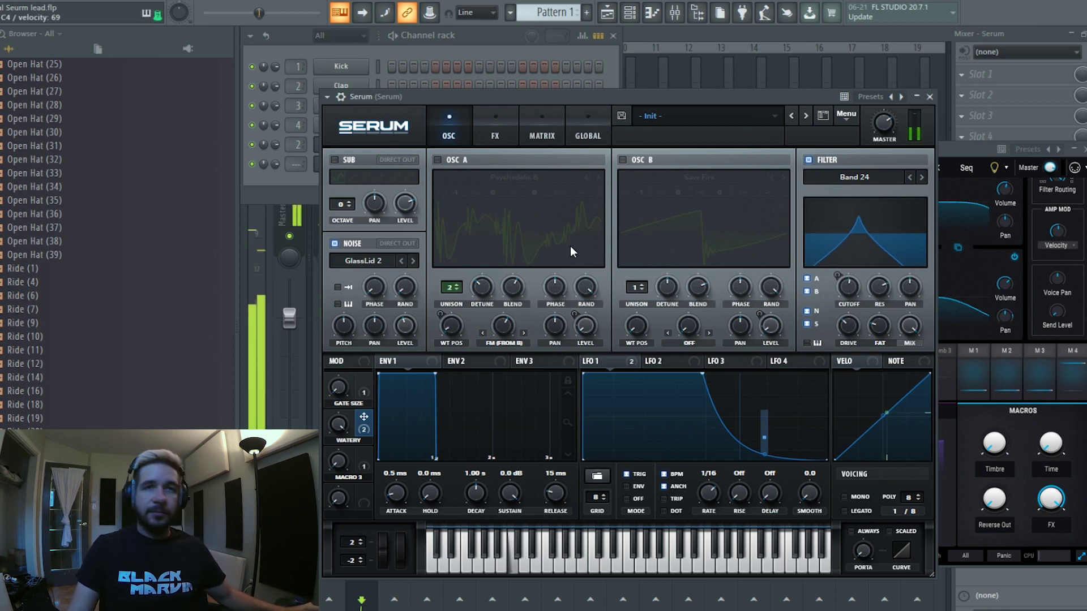
mouse_move(343, 326)
mouse_down()
mouse_move(347, 287)
mouse_move(335, 313)
mouse_up()
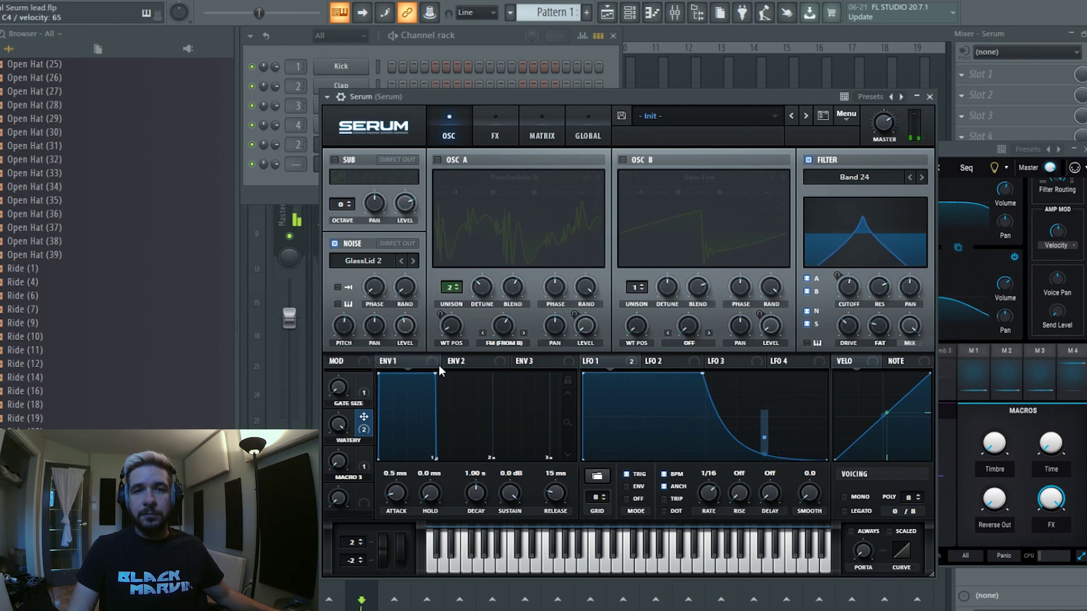